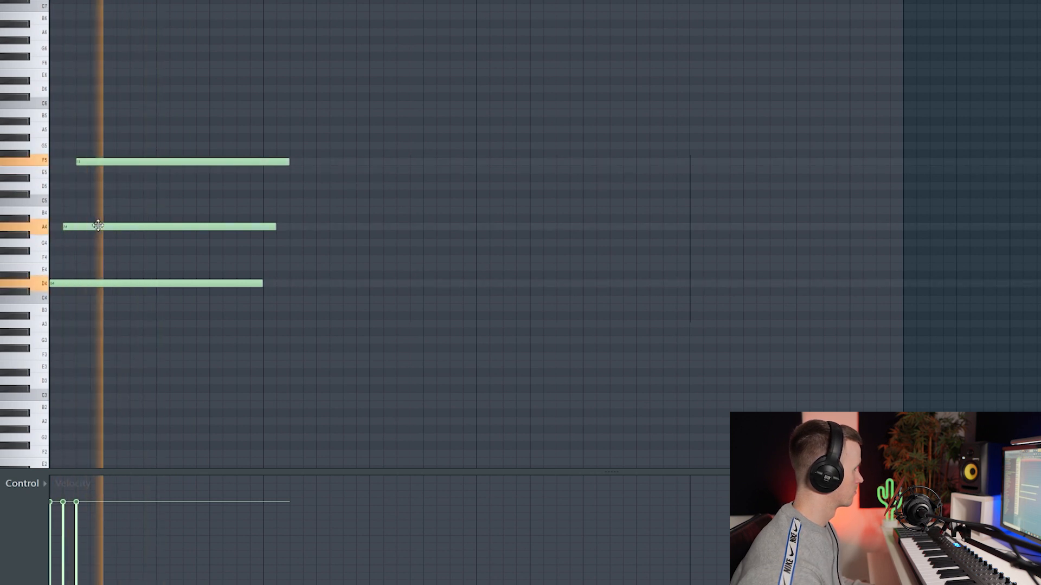
Slice the D4, A4 and F5 chord notes off at the end of bar 1 and add a low A3 note for bar 2
{"action": "key", "text": "c"}
{"action": "left_click_drag", "start_coordinate": [264, 132], "coordinate": [265, 306]}
{"action": "left_click", "coordinate": [277, 286]}
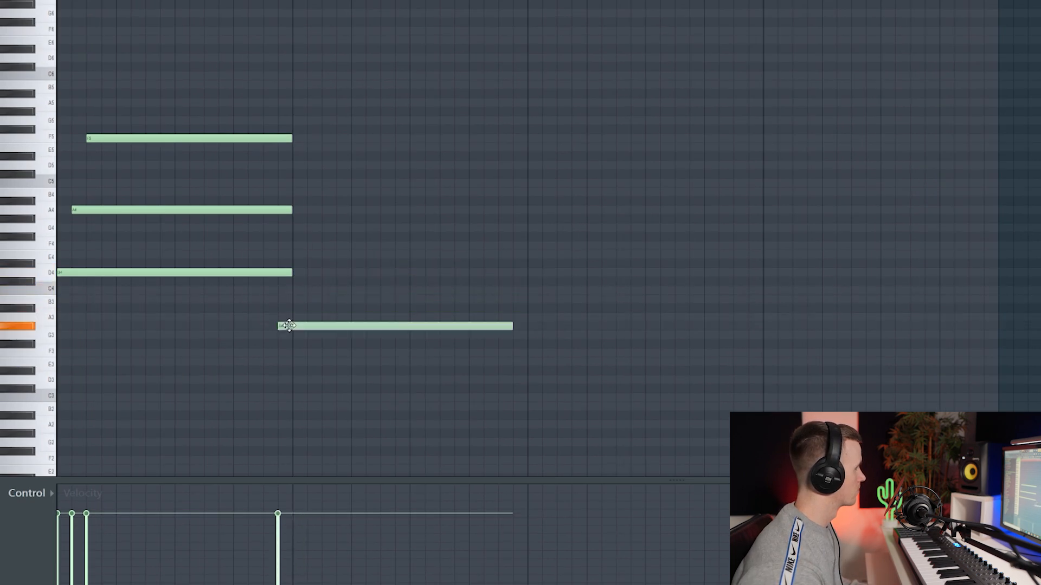
Complete the bar 2 chord with staggered E4 and A4 notes plus an E5 at the bar start, trimming all notes to the bar's end
{"action": "left_click", "coordinate": [308, 291]}
{"action": "key", "text": "space"}
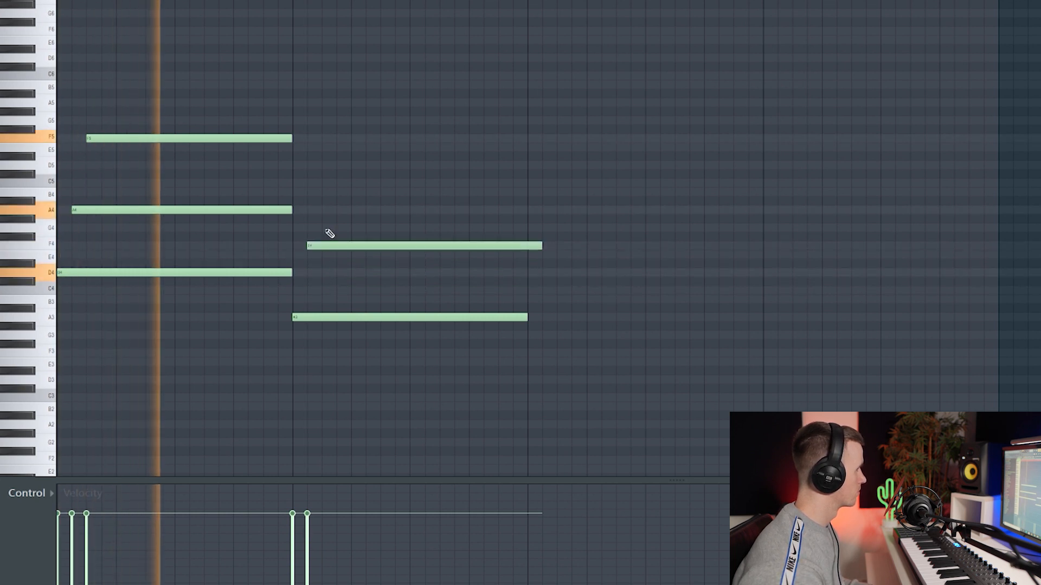
{"action": "left_click", "coordinate": [324, 174]}
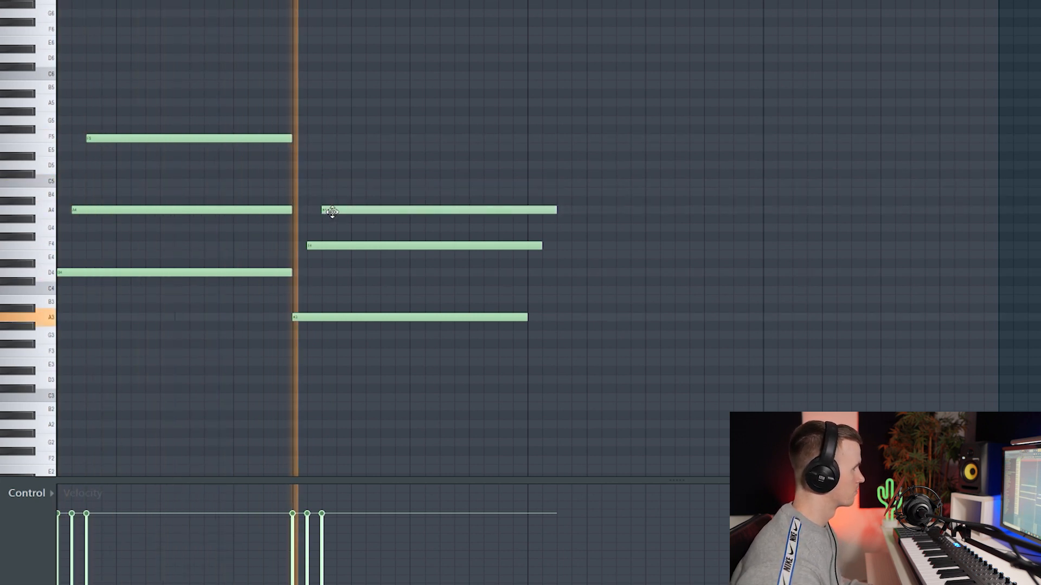
{"action": "left_click_drag", "start_coordinate": [342, 211], "coordinate": [344, 211]}
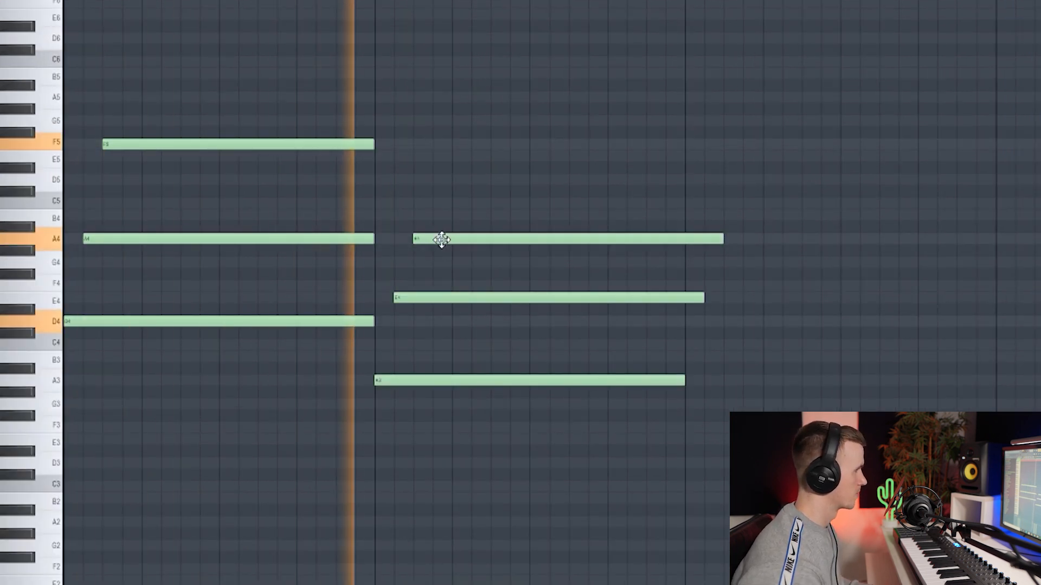
{"action": "key", "text": "space"}
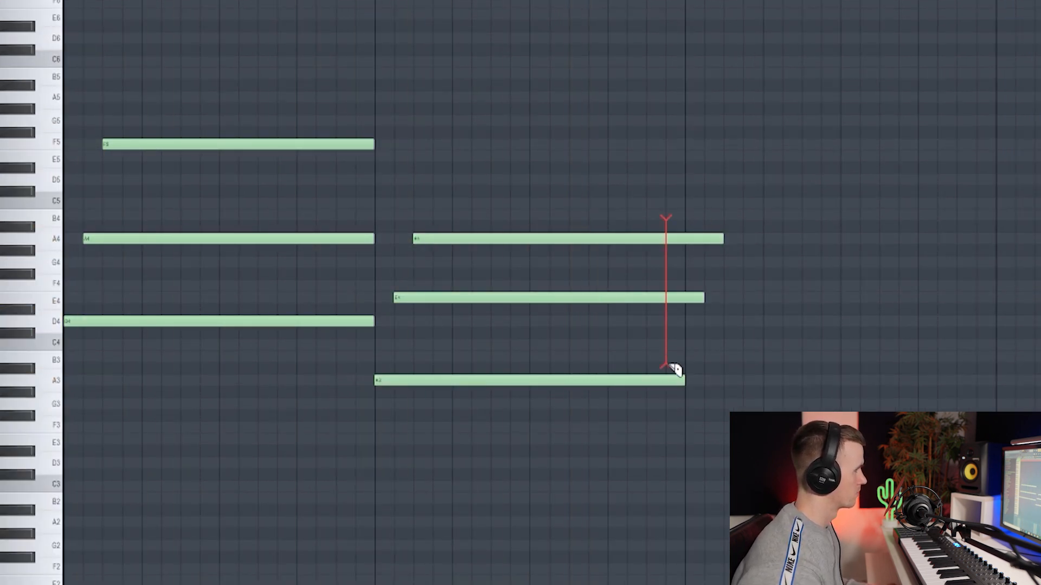
{"action": "key", "text": "space"}
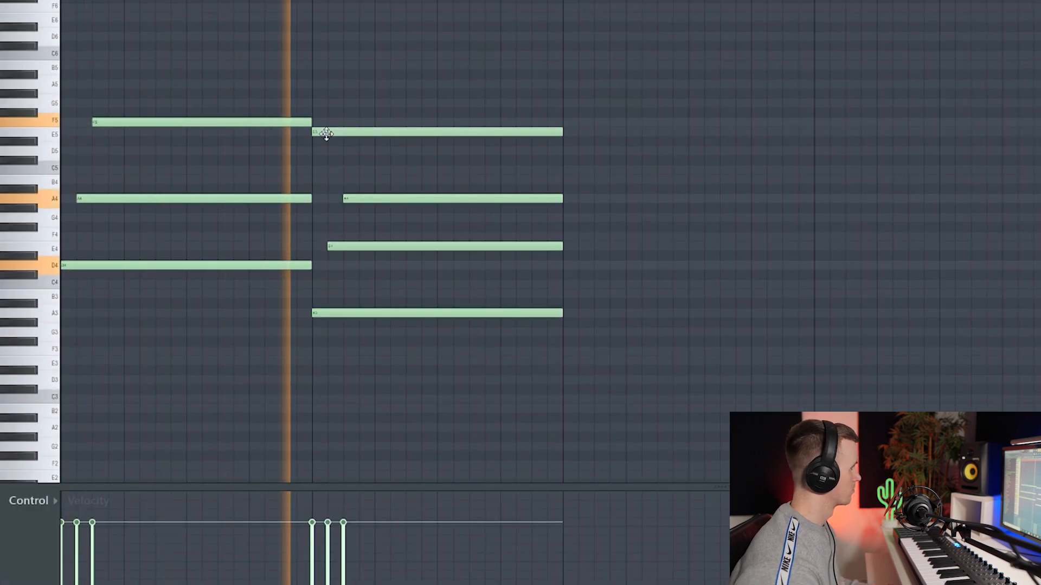
Copy the bar 1 chord into bar 3 and the bar 2 chord into bar 4
{"action": "left_click_drag", "start_coordinate": [188, 130], "coordinate": [595, 284]}
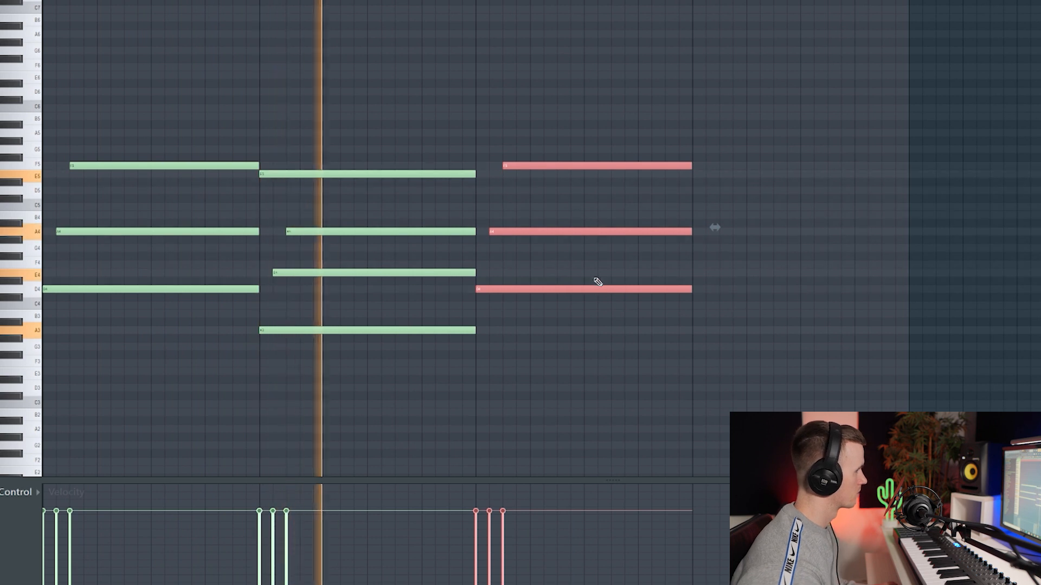
{"action": "key", "text": "ctrl+d"}
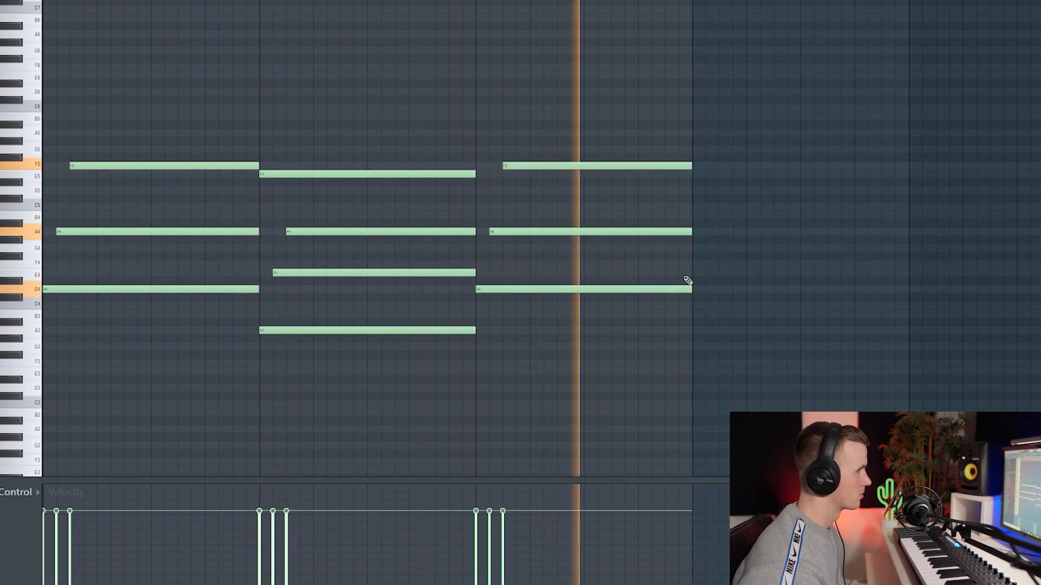
{"action": "key", "text": "space"}
{"action": "key", "text": "ctrl+a"}
{"action": "left_click_drag", "start_coordinate": [425, 133], "coordinate": [774, 316]}
{"action": "key", "text": "space"}
{"action": "left_click", "coordinate": [751, 116], "text": "ctrl"}
Cut the bar 4 chord to half a bar and fill the second half with staggered F3, C4 and A4 notes
{"action": "left_click_drag", "start_coordinate": [635, 283], "coordinate": [635, 304]}
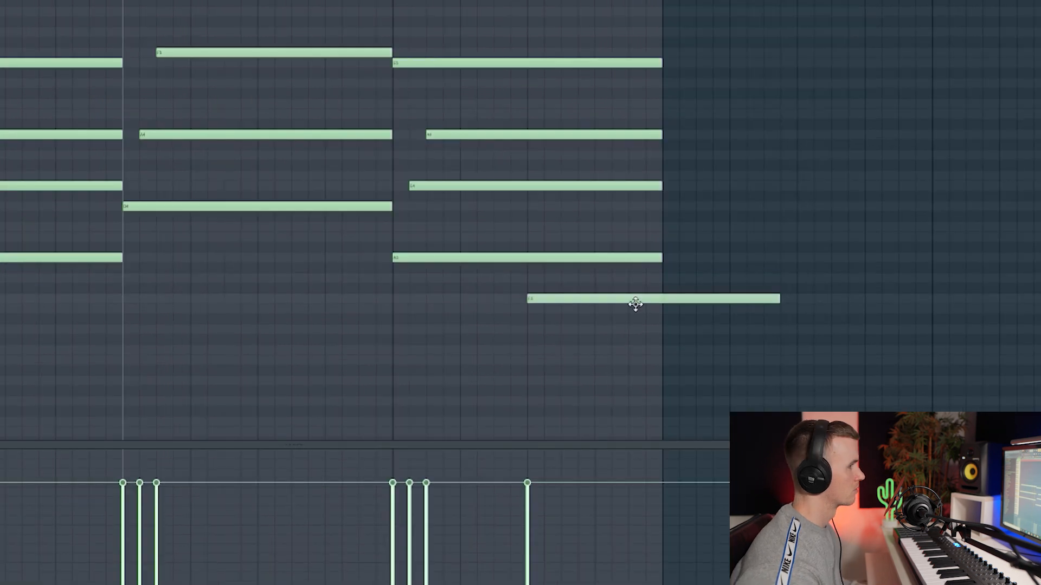
{"action": "key", "text": "space"}
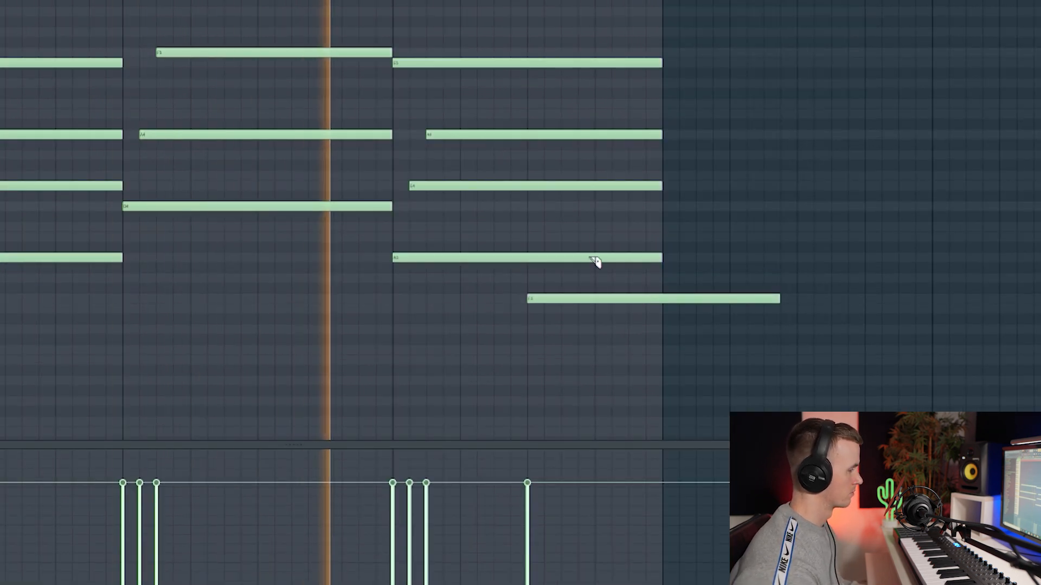
{"action": "left_click_drag", "start_coordinate": [544, 33], "coordinate": [544, 227]}
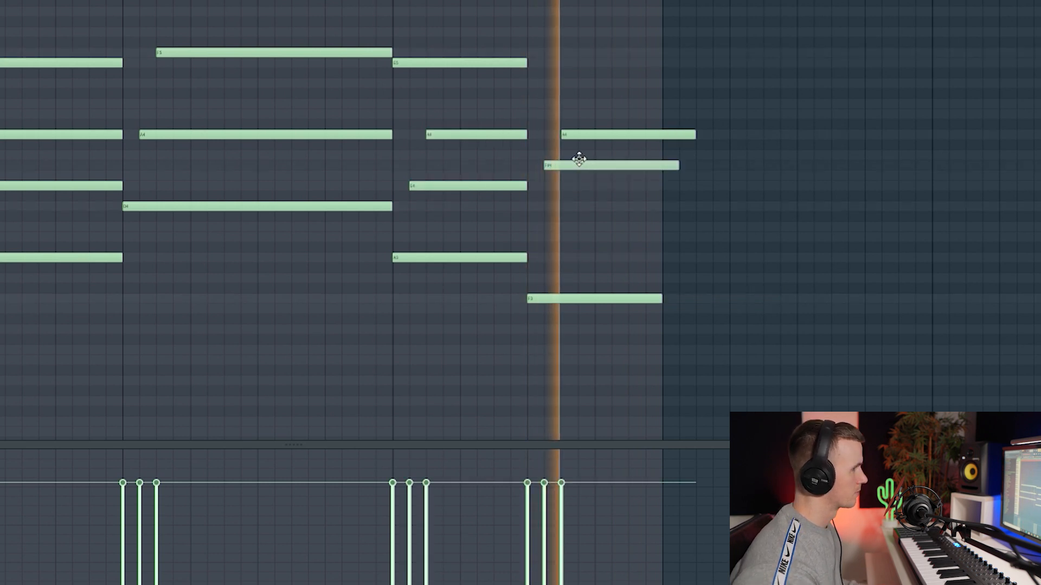
{"action": "left_click_drag", "start_coordinate": [576, 157], "coordinate": [577, 213]}
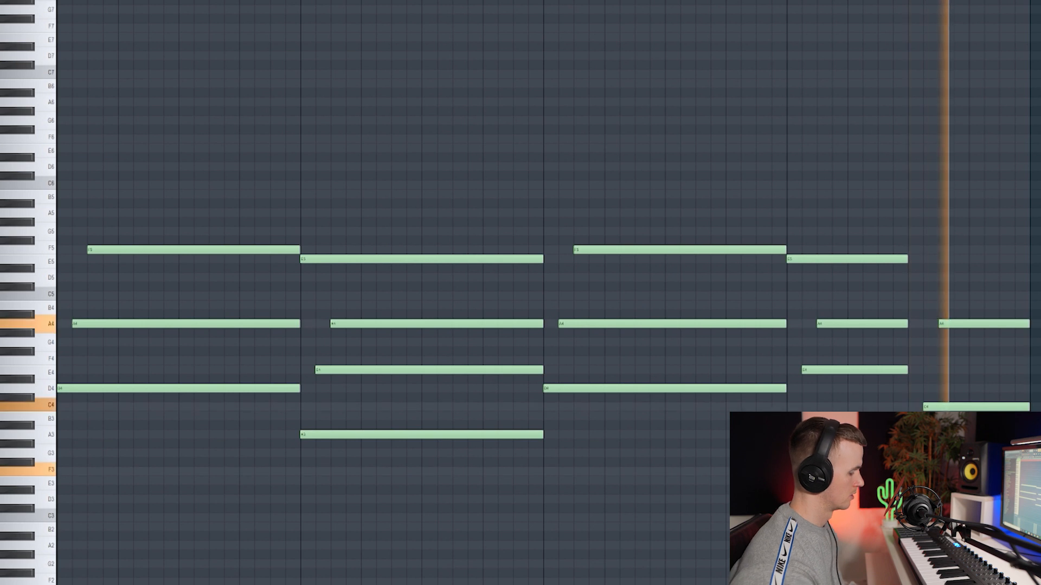
Add bass notes below the chords: D3 in bars 1 and 3, E3 in bar 2 and the first half of bar 4
{"action": "scroll", "coordinate": [441, 349], "scroll_direction": "down", "scroll_amount": 5}
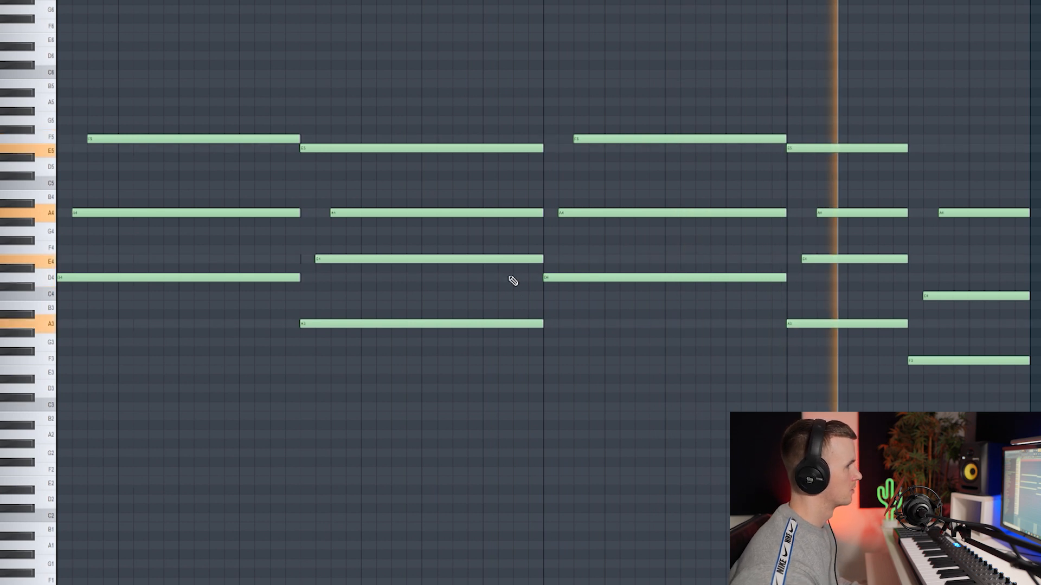
{"action": "left_click", "coordinate": [155, 426]}
{"action": "right_click", "coordinate": [193, 425]}
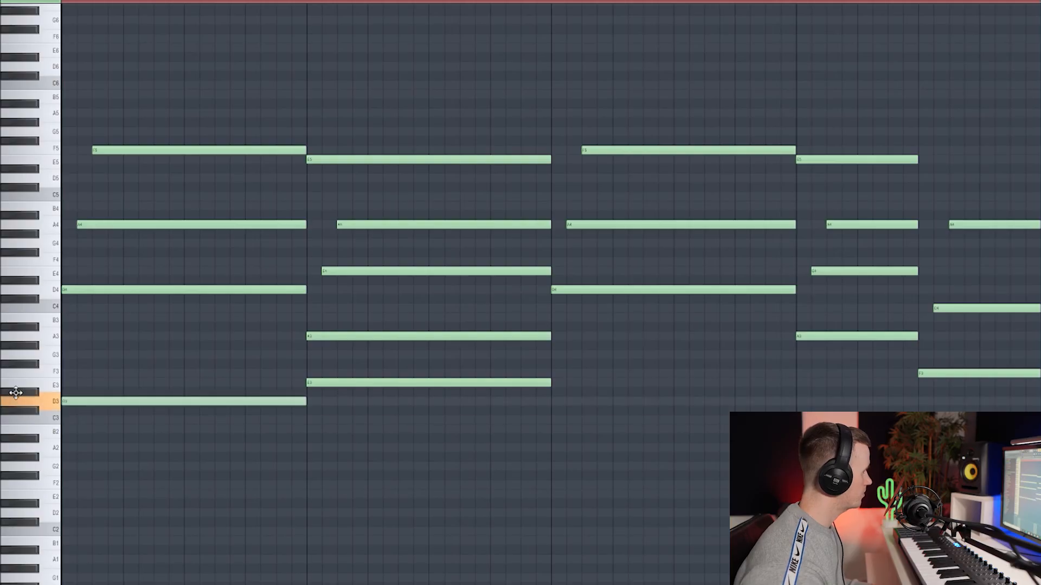
{"action": "key", "text": "space"}
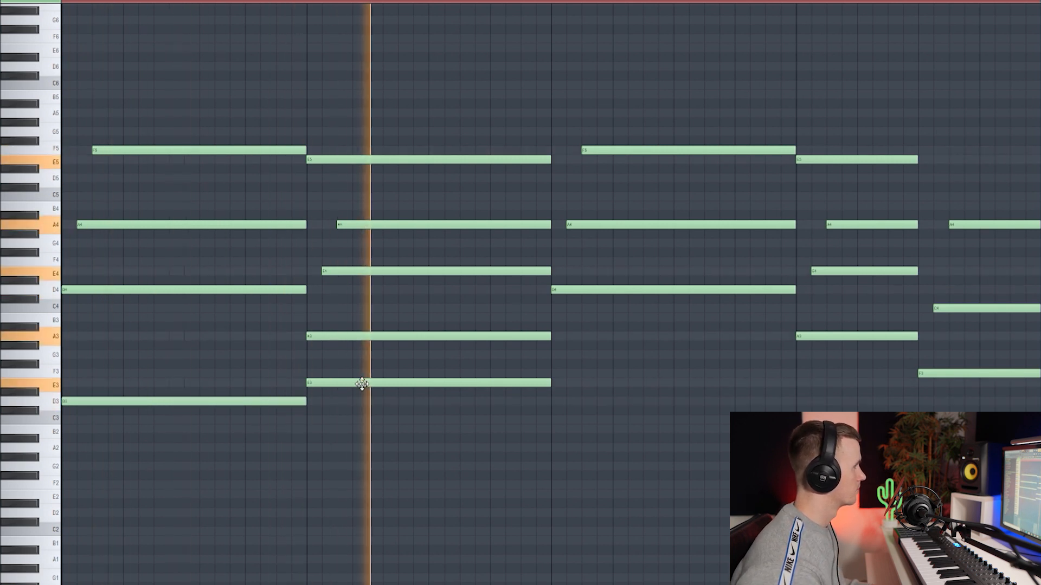
{"action": "left_click", "coordinate": [553, 402]}
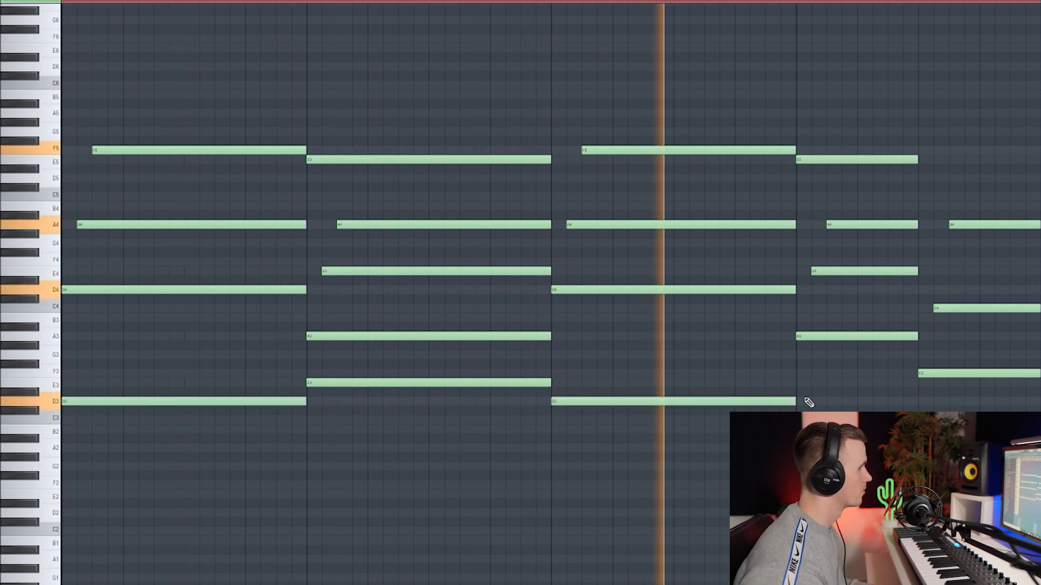
{"action": "left_click", "coordinate": [795, 386]}
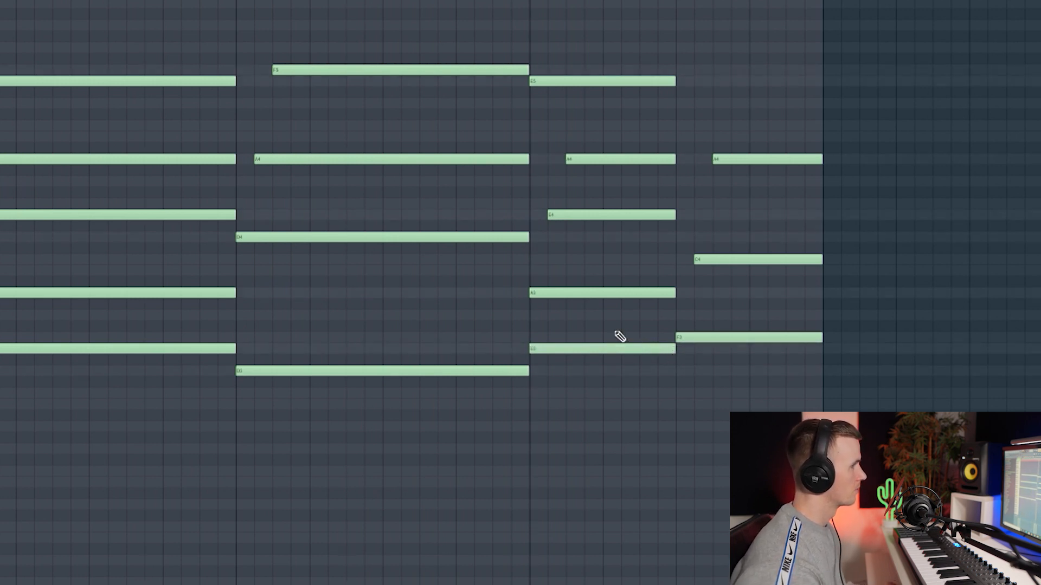
Transpose the row of D3 and E3 bass notes down one octave
{"action": "left_click_drag", "start_coordinate": [615, 331], "coordinate": [1, 371]}
{"action": "key", "text": "ctrl+Down"}
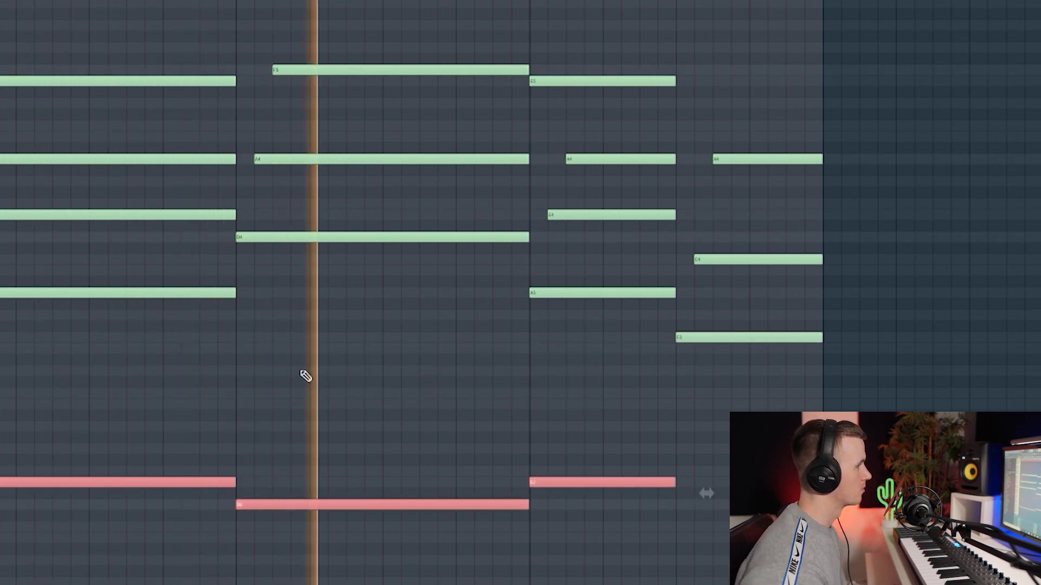
{"action": "left_click", "coordinate": [489, 447], "text": "ctrl"}
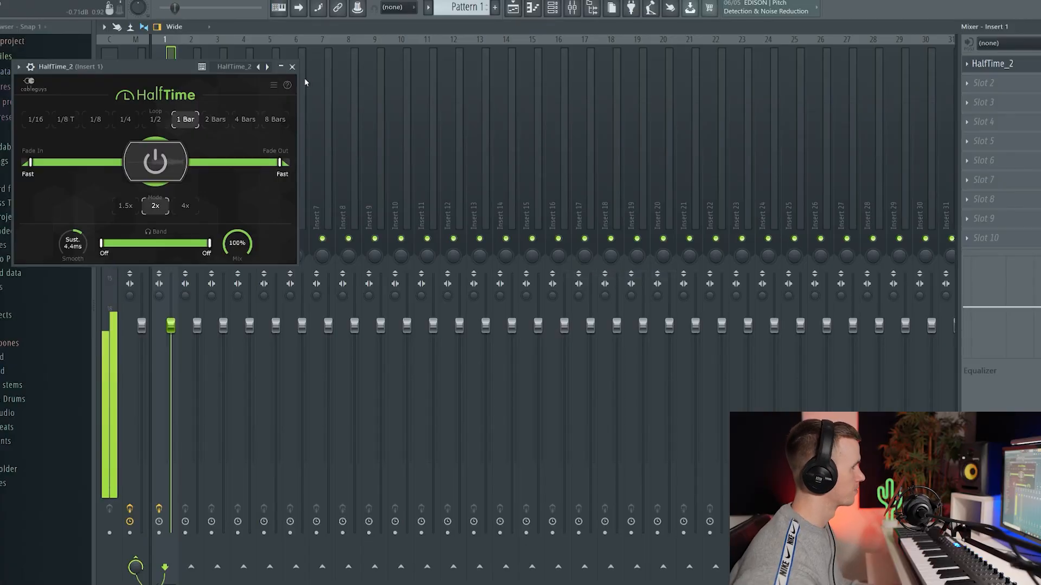
Close the HalfTime plugin and open the Kontakt channel's chord notes in the piano roll
{"action": "left_click", "coordinate": [293, 67]}
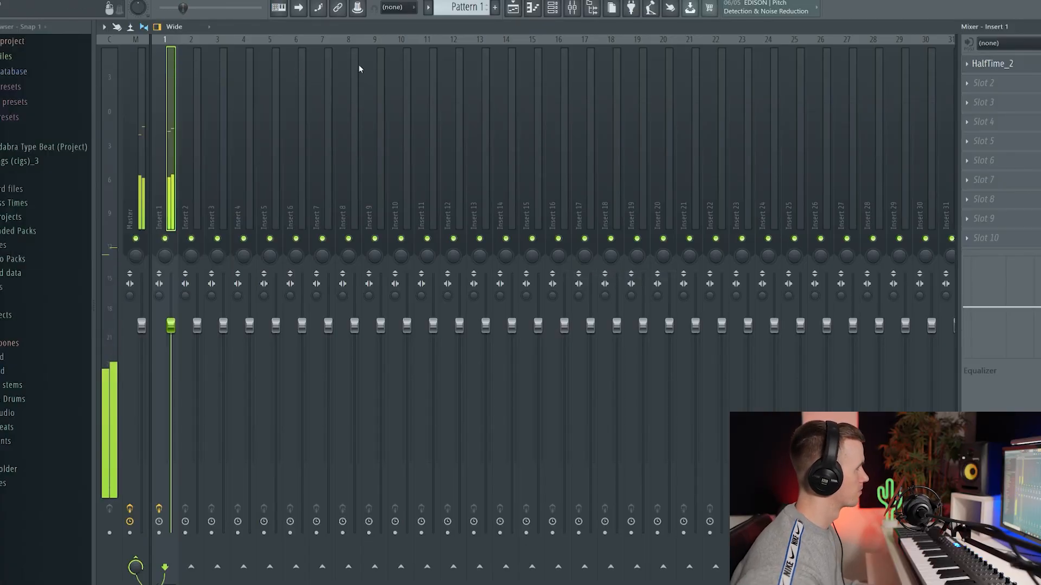
{"action": "left_click", "coordinate": [554, 9]}
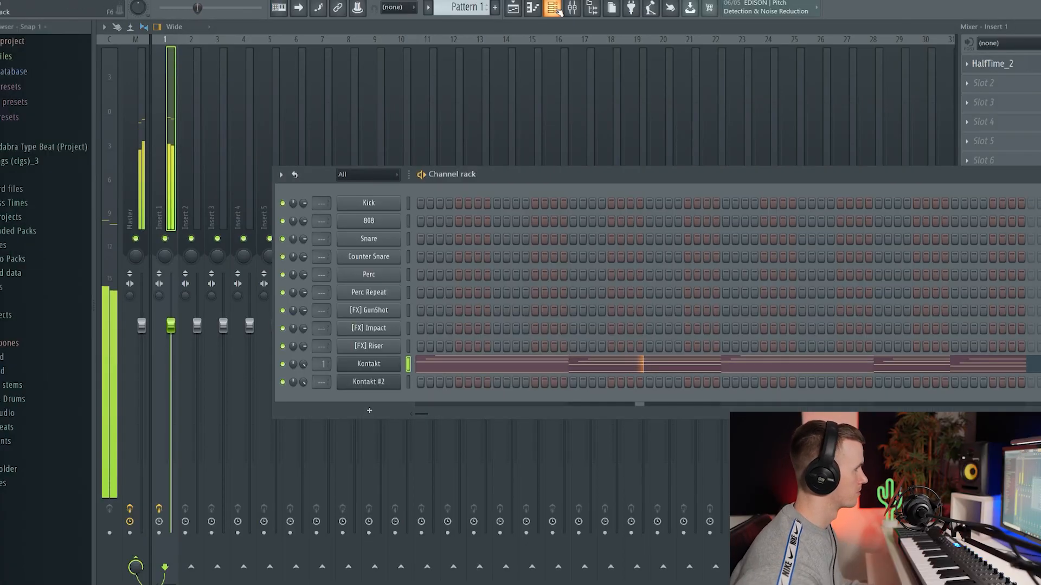
{"action": "left_click", "coordinate": [454, 370]}
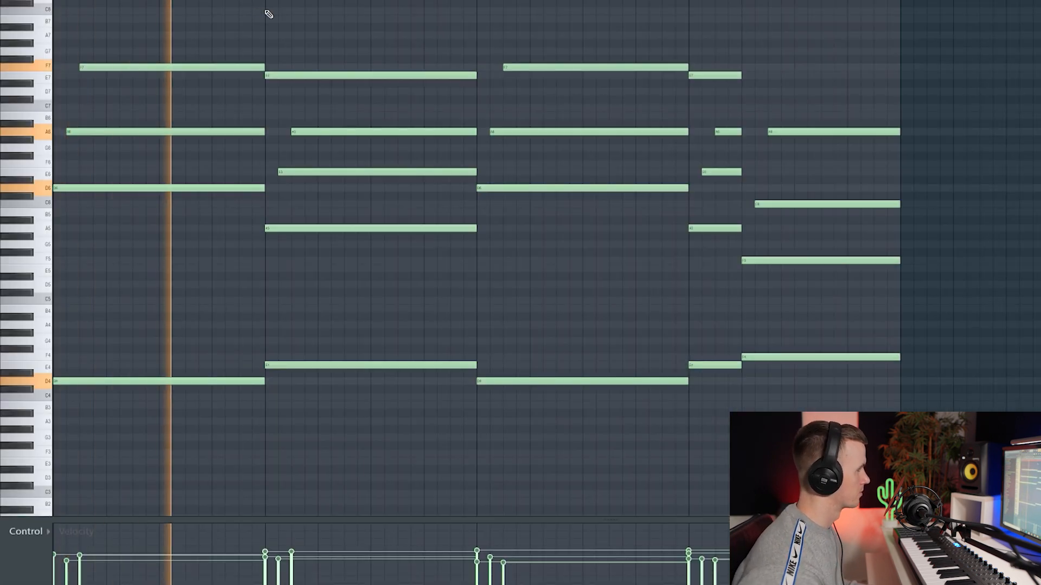
Write a short melody above the ghost chords with F8, F8, E8 in bar 1 and E8, D8 at the start of bar 2
{"action": "scroll", "coordinate": [274, 42], "scroll_direction": "up", "scroll_amount": 3}
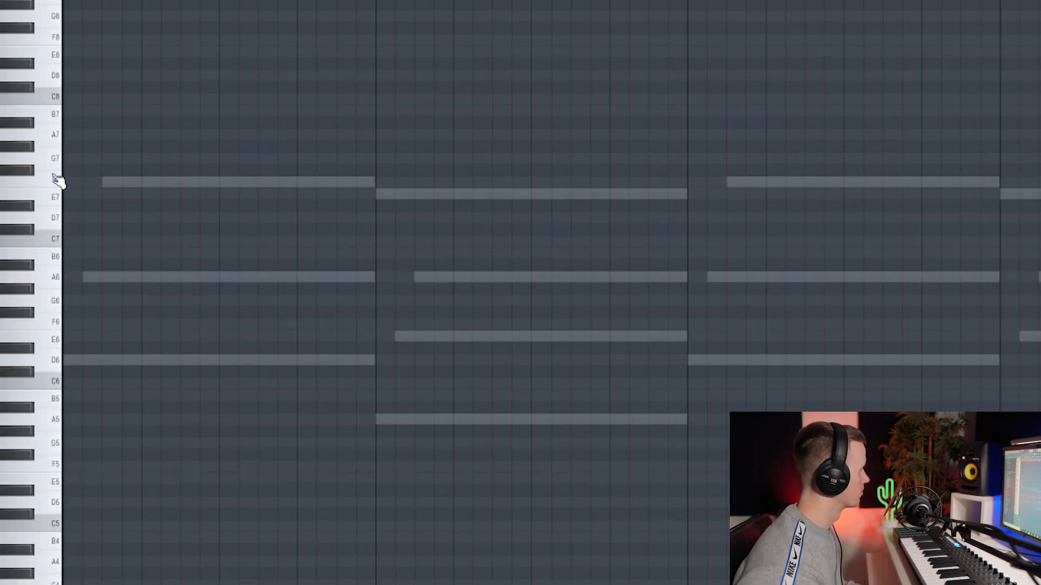
{"action": "left_click", "coordinate": [103, 183]}
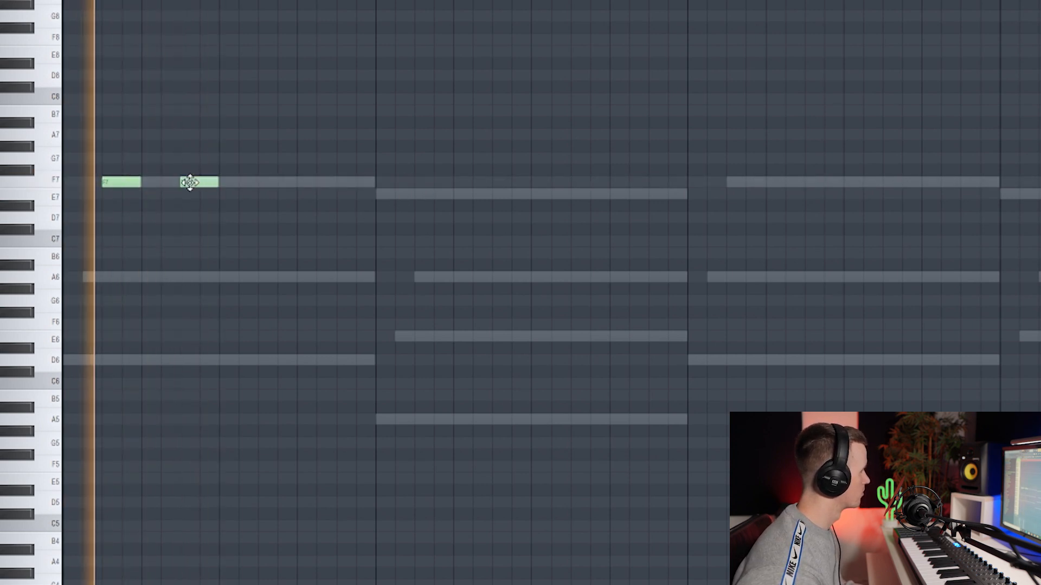
{"action": "left_click_drag", "start_coordinate": [190, 181], "coordinate": [160, 183]}
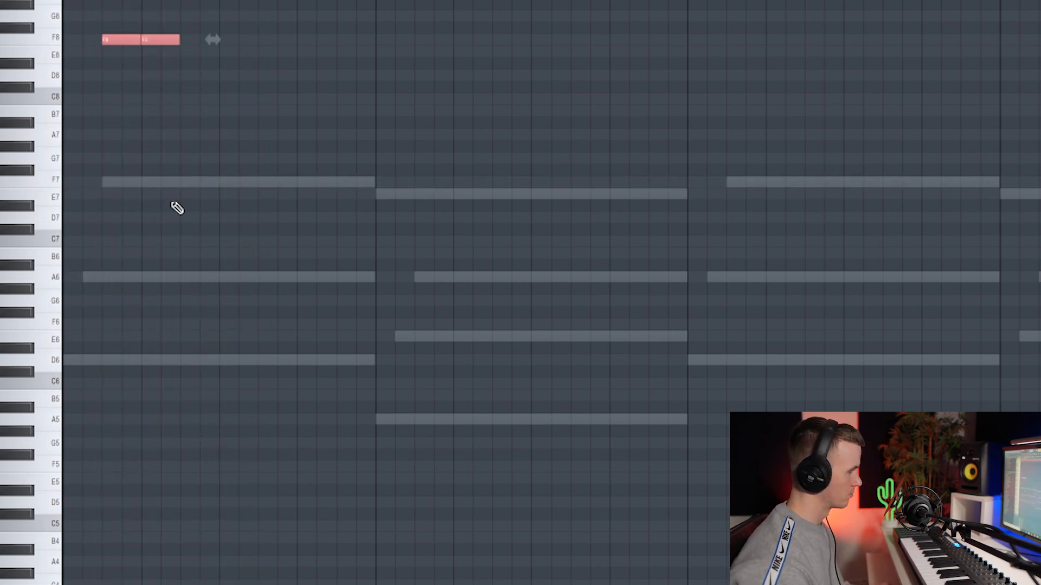
{"action": "key", "text": "space"}
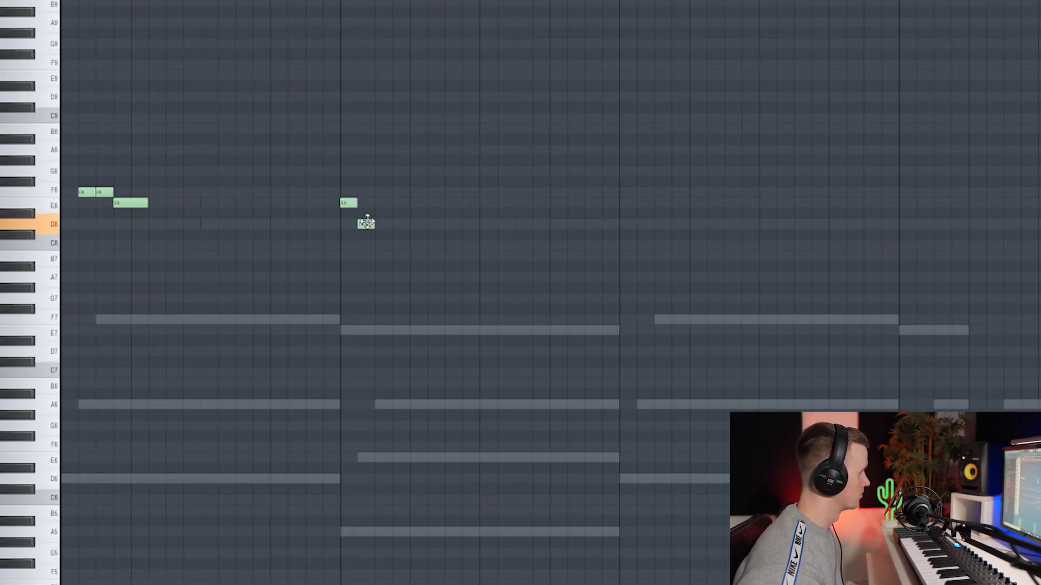
{"action": "key", "text": "space"}
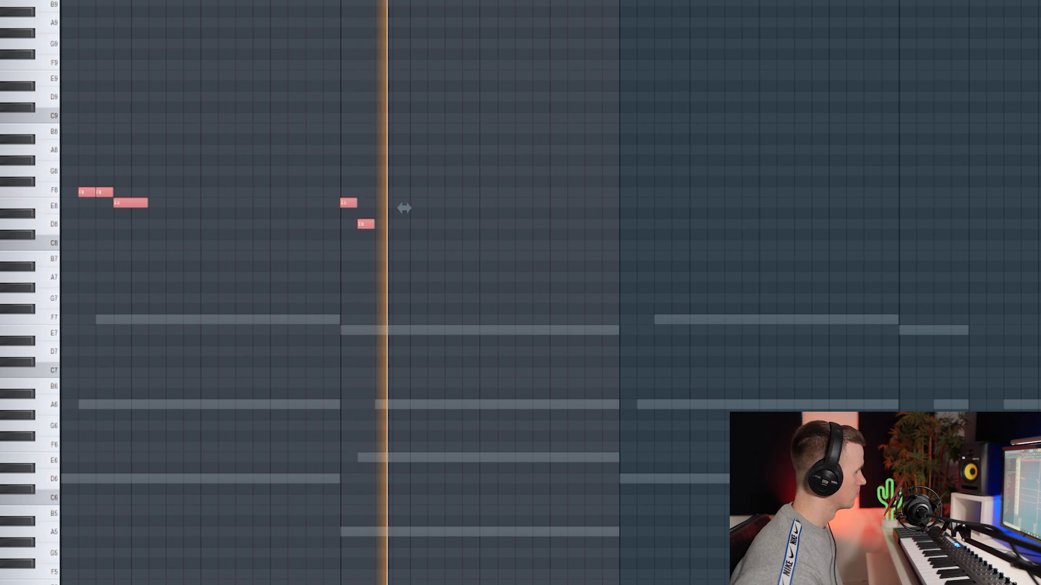
Duplicate the melody into bars 3 and 4 and move the short high B8 and A8 note pair from bar 2 to bar 4
{"action": "key", "text": "ctrl+b"}
{"action": "left_click", "coordinate": [659, 102], "text": "ctrl"}
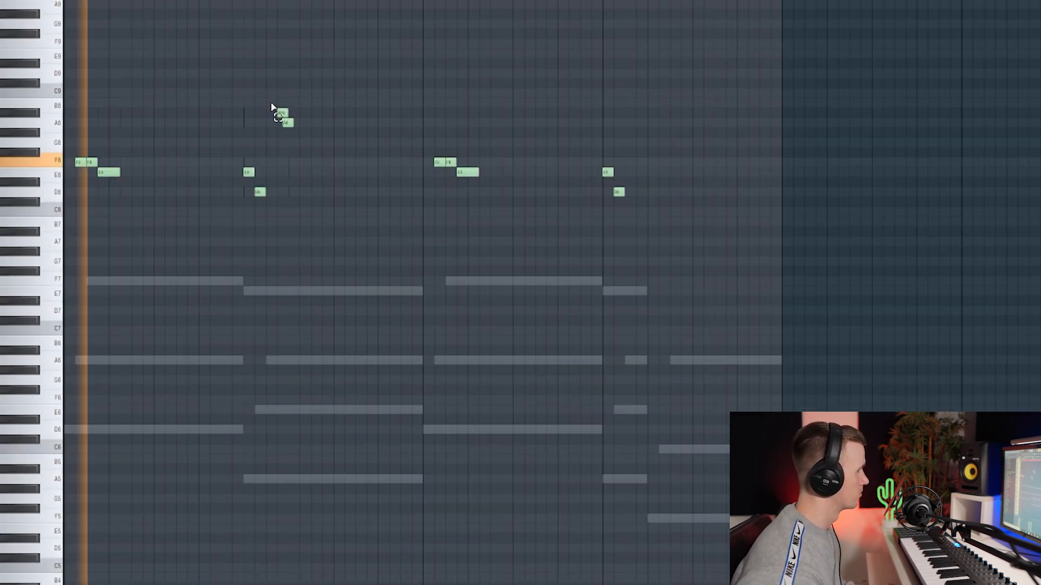
{"action": "left_click_drag", "start_coordinate": [272, 106], "coordinate": [641, 114]}
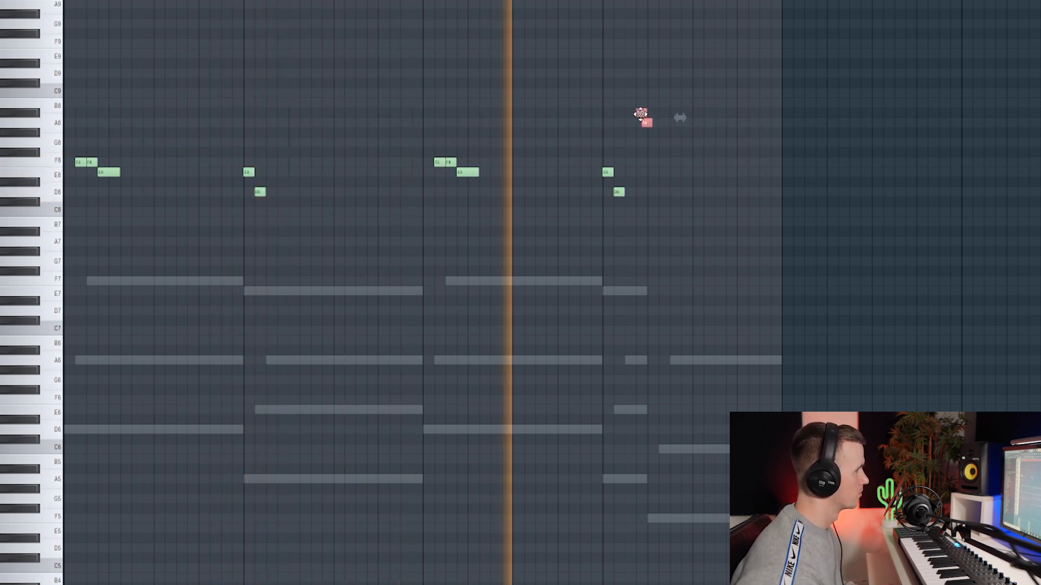
{"action": "scroll", "coordinate": [653, 139], "scroll_direction": "up", "scroll_amount": 4}
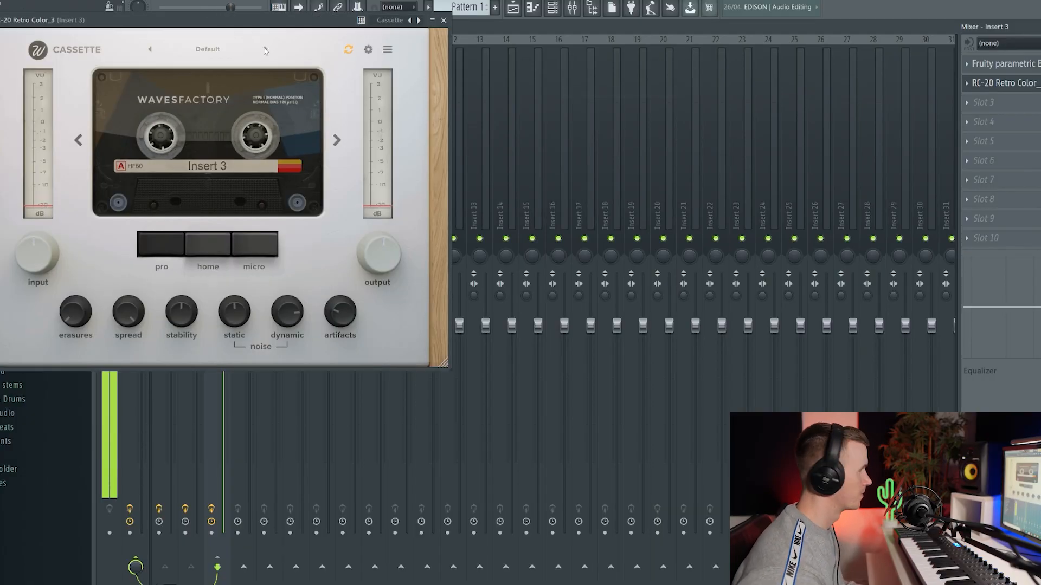
Advance the Cassette effect on mixer Insert 3 by three presets from Default
{"action": "left_click", "coordinate": [266, 49]}
{"action": "left_click", "coordinate": [266, 49]}
{"action": "left_click", "coordinate": [266, 50]}
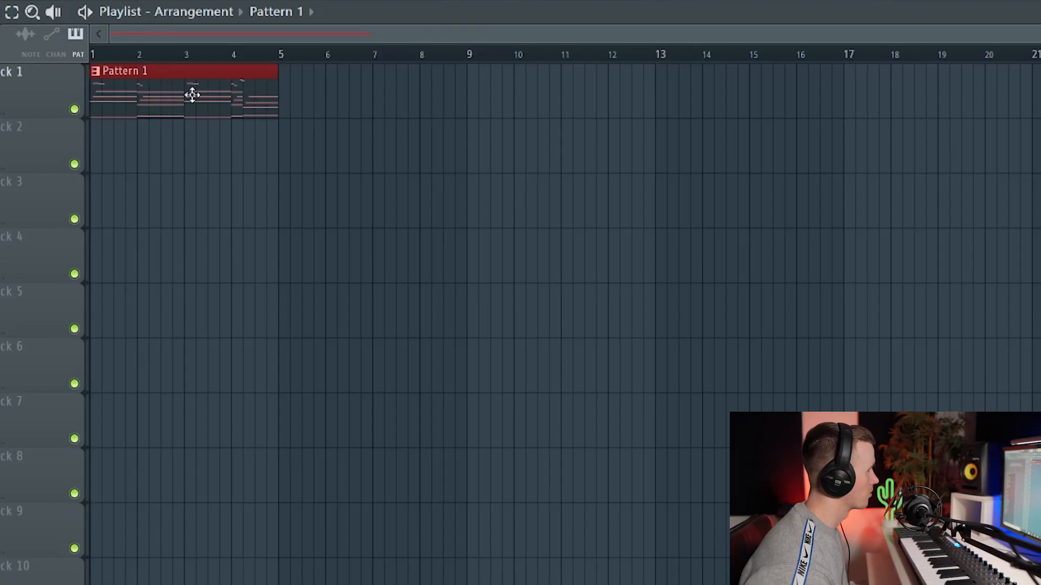
Lower the volume of the Morin Khuur Ens Stacc instrument in Kontakt slightly
{"action": "key", "text": "F6"}
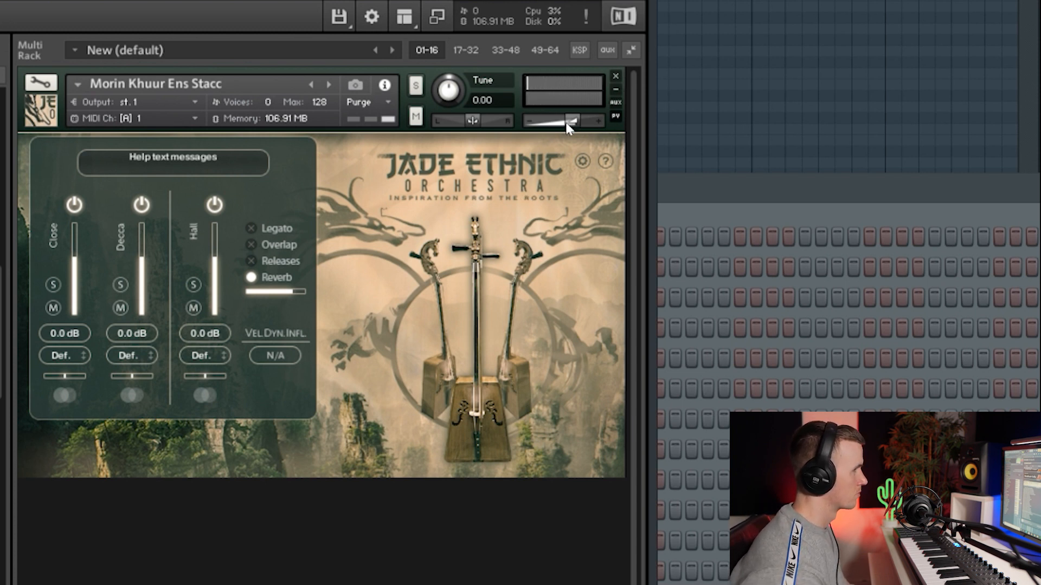
{"action": "left_click_drag", "start_coordinate": [554, 121], "coordinate": [559, 117]}
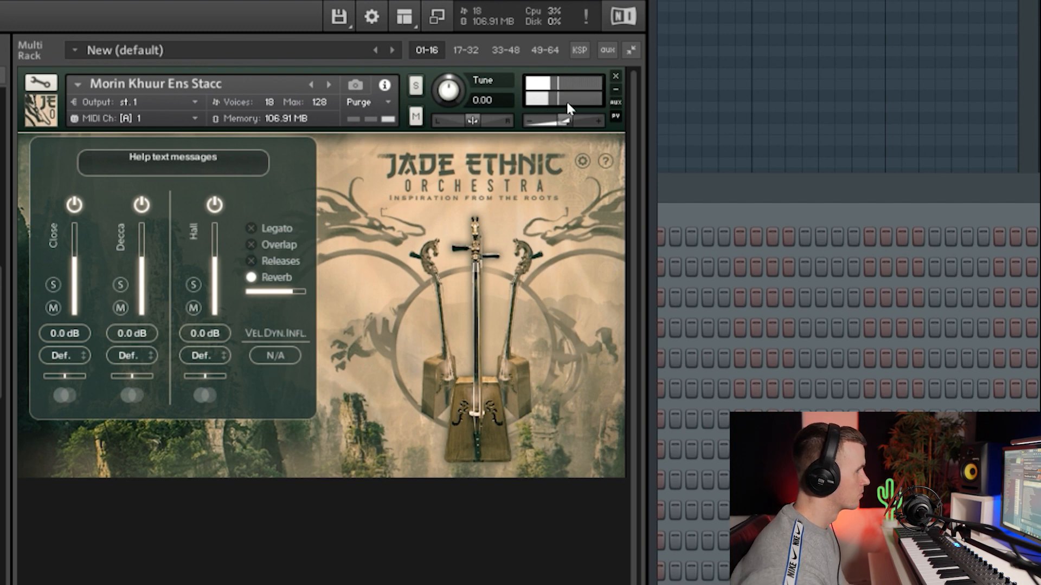
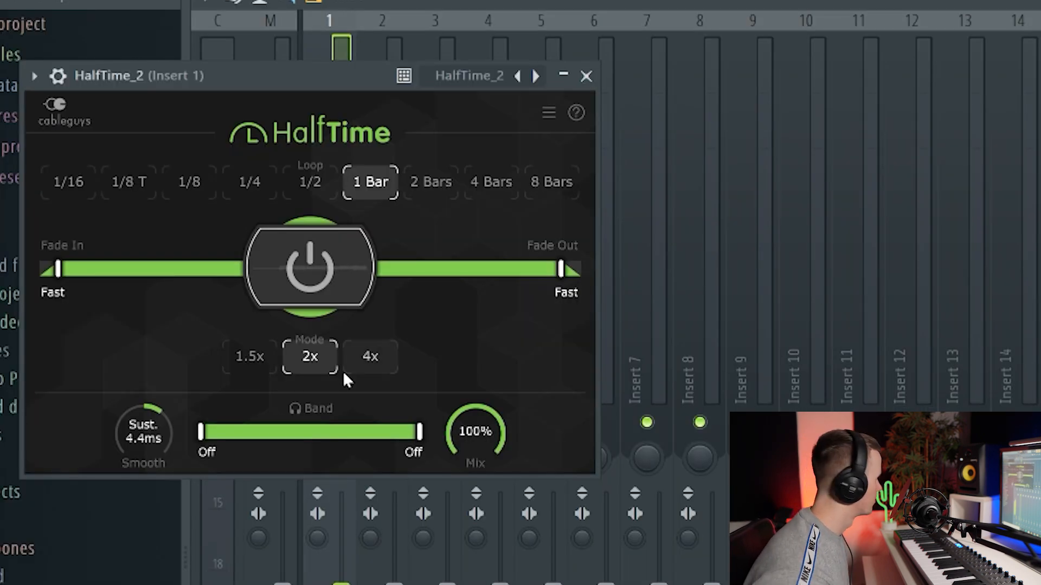
Set the HalfTime mode on mixer Insert 1 to 2x
{"action": "left_click", "coordinate": [305, 356]}
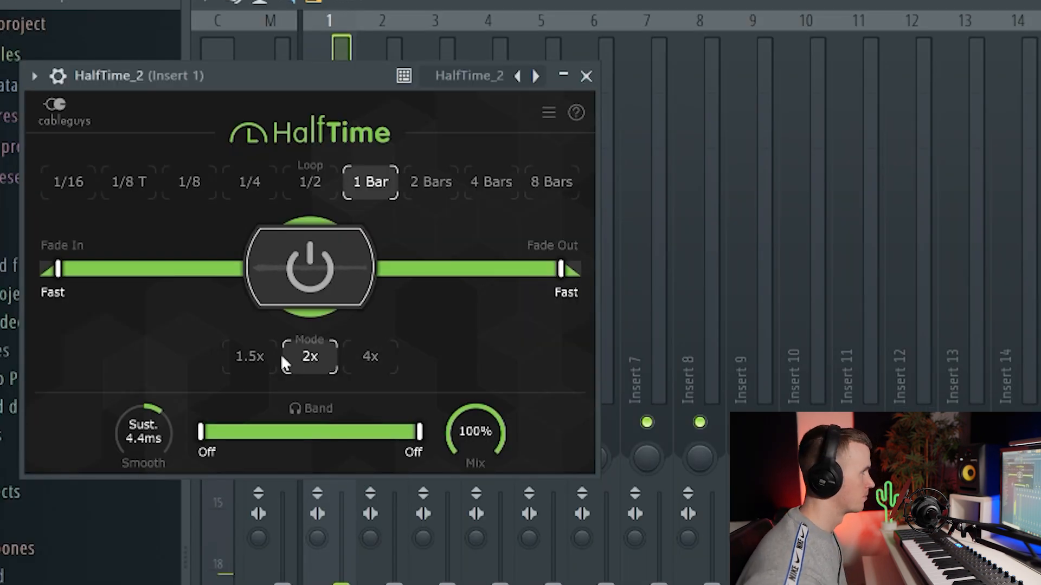
Transpose all the notes of the Kontakt chord progression down so the D5 root lands on A4
{"action": "left_click", "coordinate": [586, 77]}
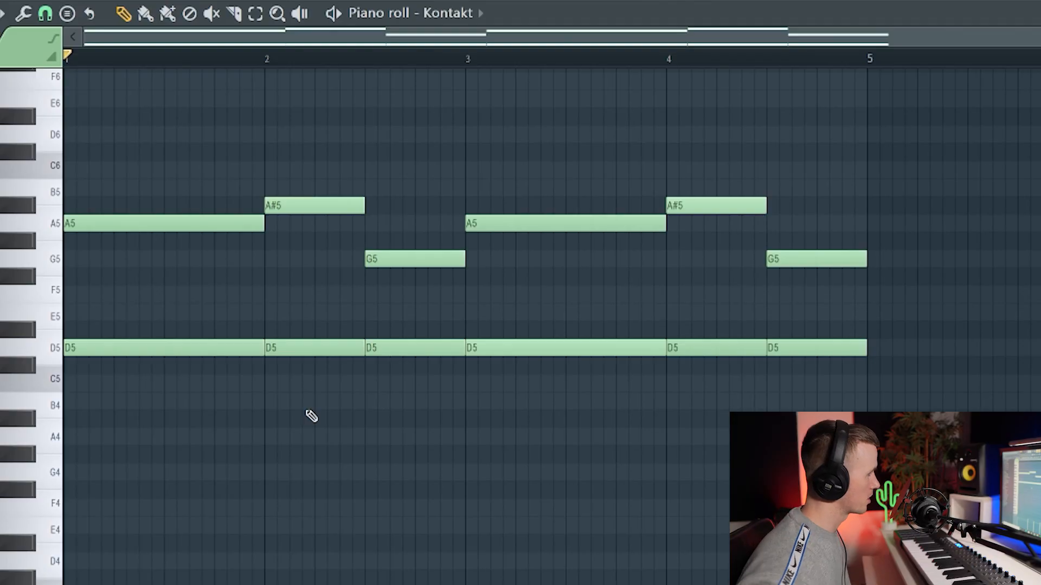
{"action": "key", "text": "ctrl+a"}
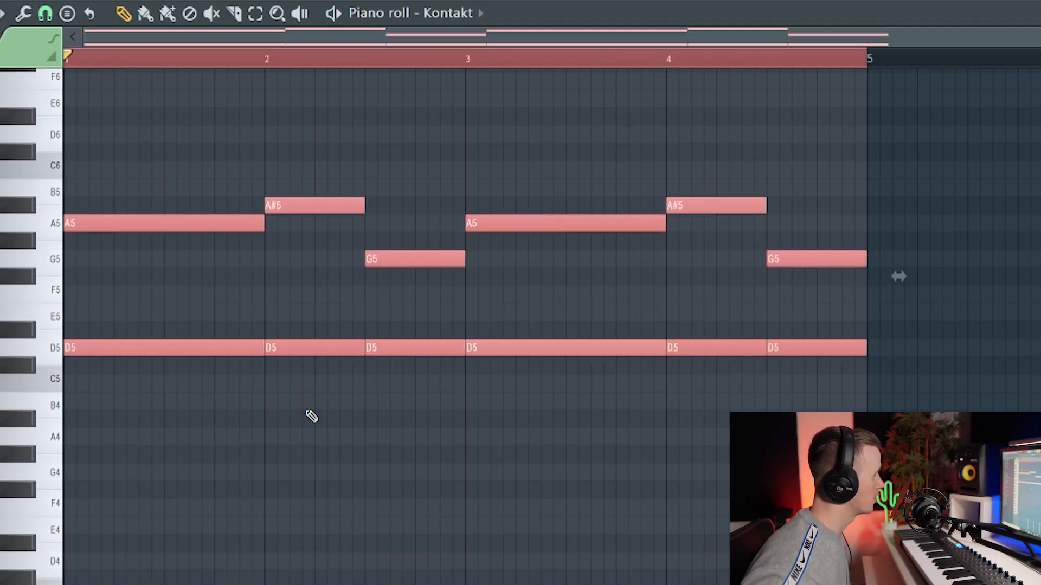
{"action": "key", "text": "Down"}
{"action": "key", "text": "Down"}
{"action": "key", "text": "Down"}
{"action": "key", "text": "Down"}
{"action": "key", "text": "Down"}
{"action": "key", "text": "Down"}
{"action": "key", "text": "Down"}
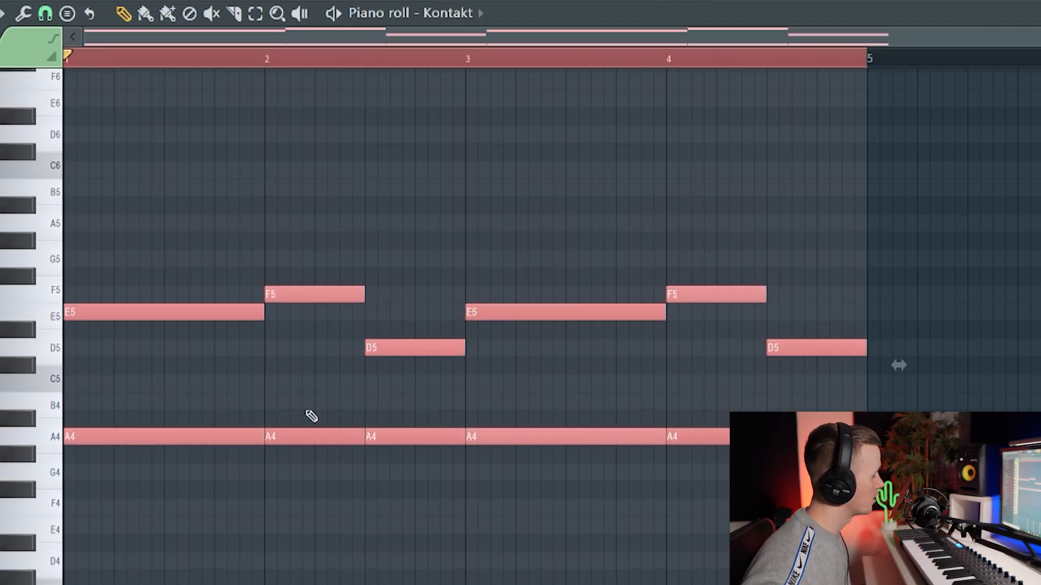
Transpose the selected chord progression notes up by five semitones
{"action": "key", "text": "Up"}
{"action": "key", "text": "Up"}
{"action": "key", "text": "Up"}
{"action": "key", "text": "Up"}
{"action": "key", "text": "Up"}
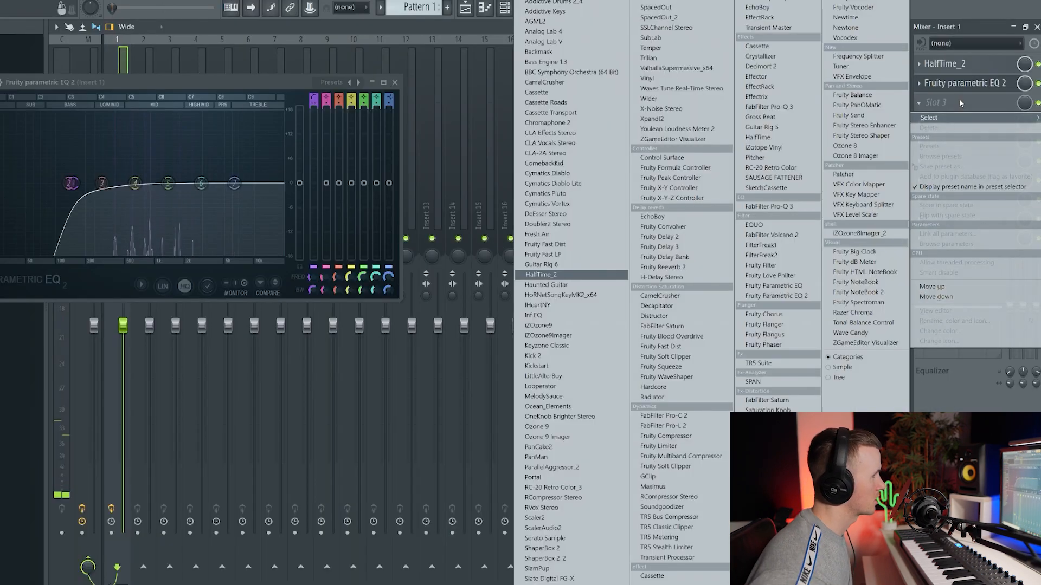
Open the effect plugin list for empty slot 3 on mixer Insert 1
{"action": "left_click", "coordinate": [958, 99]}
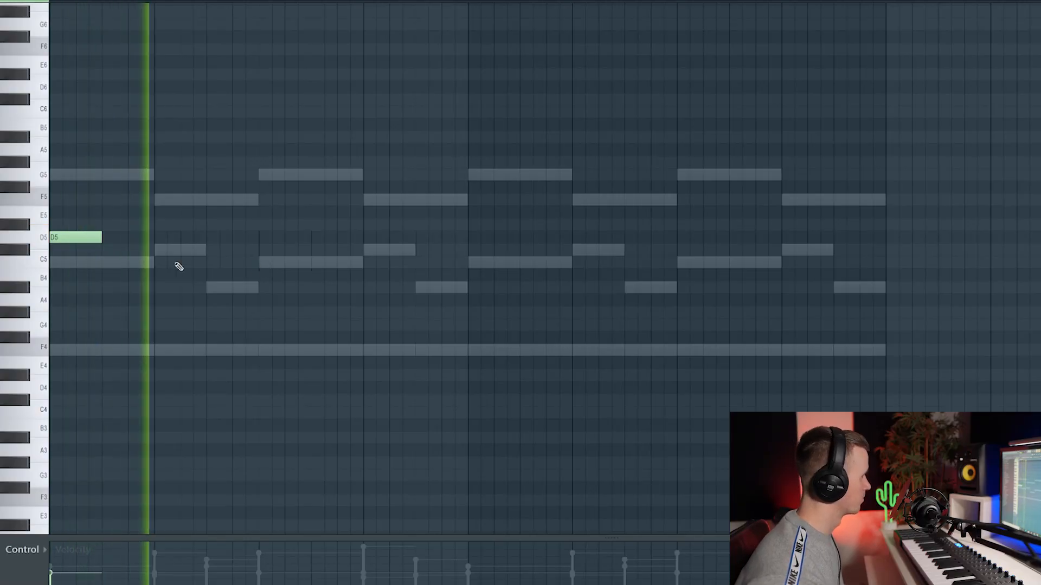
Add a C5 note at bar 3, duplicate the D5 and C5 pair to bars 5 and 7, and place a high note in bar 8
{"action": "left_click", "coordinate": [262, 265]}
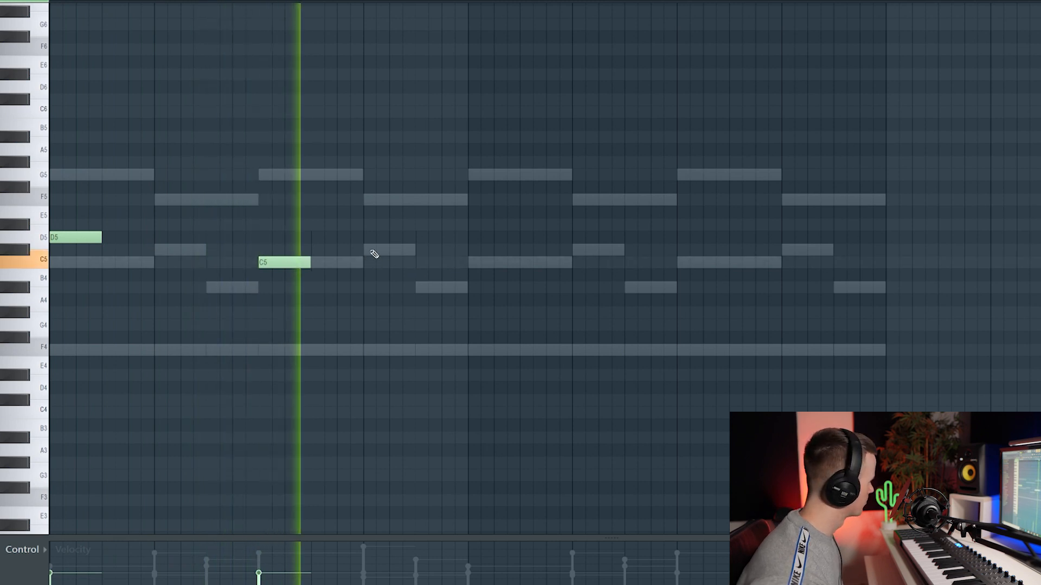
{"action": "key", "text": "ctrl+a"}
{"action": "left_click_drag", "start_coordinate": [71, 237], "coordinate": [484, 234]}
{"action": "left_click", "coordinate": [485, 202], "text": "ctrl"}
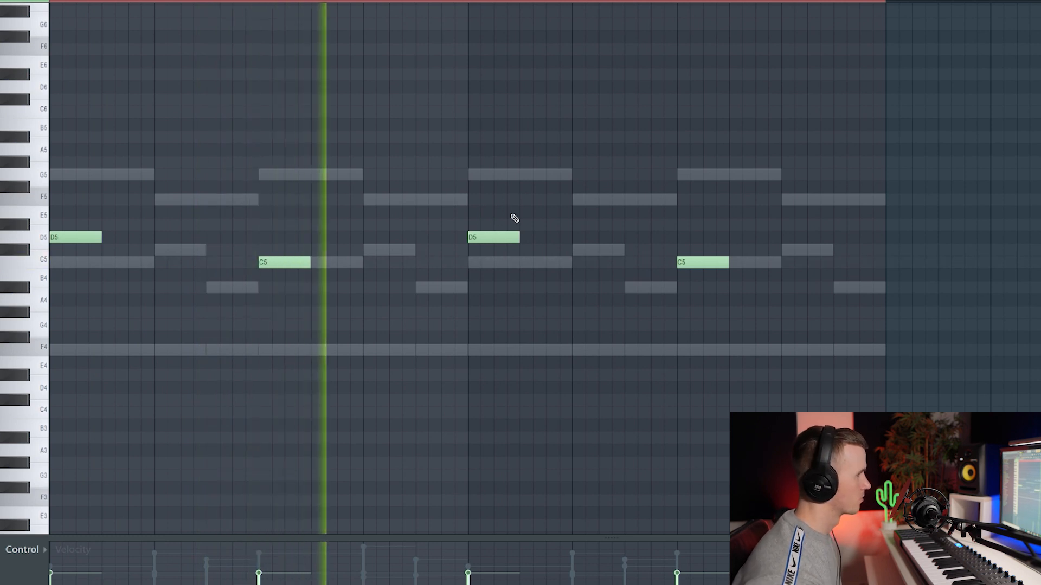
{"action": "left_click", "coordinate": [809, 127]}
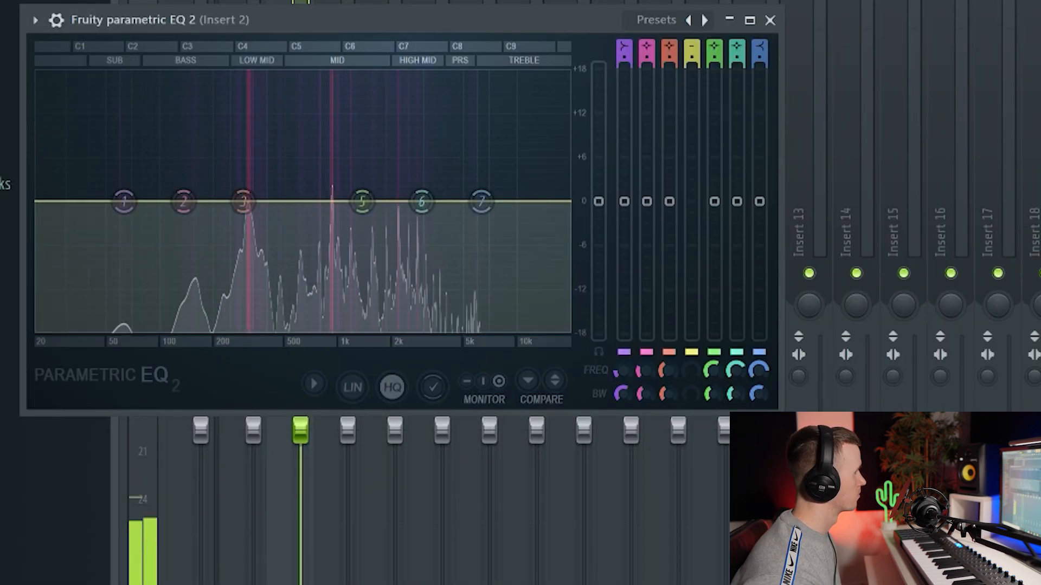
Set band 4 of the Insert 2 Parametric EQ 2 to band pass, adjust its bandwidth and raise its frequency
{"action": "left_click_drag", "start_coordinate": [692, 46], "coordinate": [692, 48]}
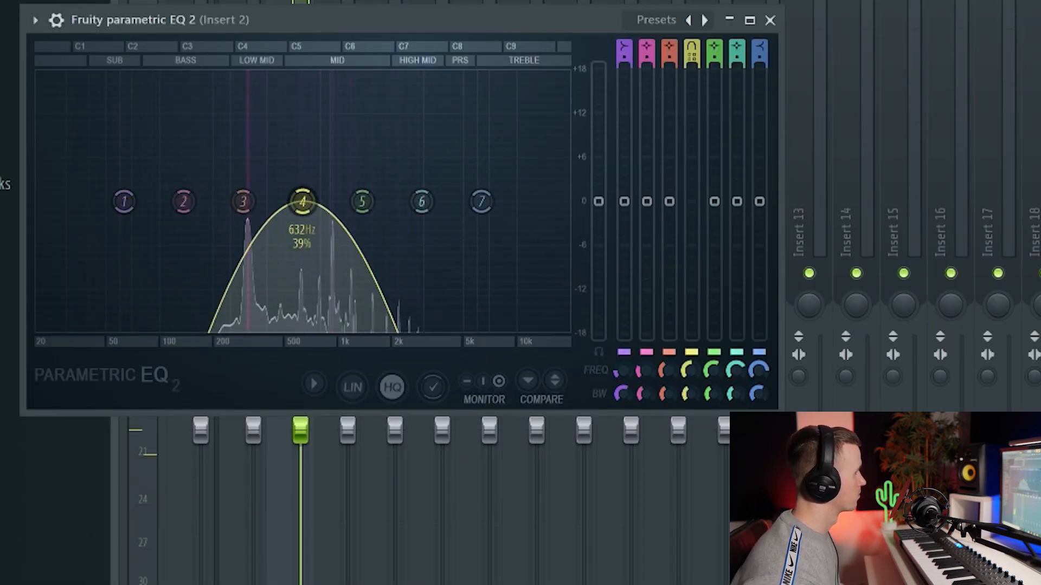
{"action": "scroll", "coordinate": [310, 212], "scroll_direction": "up", "scroll_amount": 7}
{"action": "left_click_drag", "start_coordinate": [304, 204], "coordinate": [383, 203]}
{"action": "scroll", "coordinate": [389, 203], "scroll_direction": "up", "scroll_amount": 1}
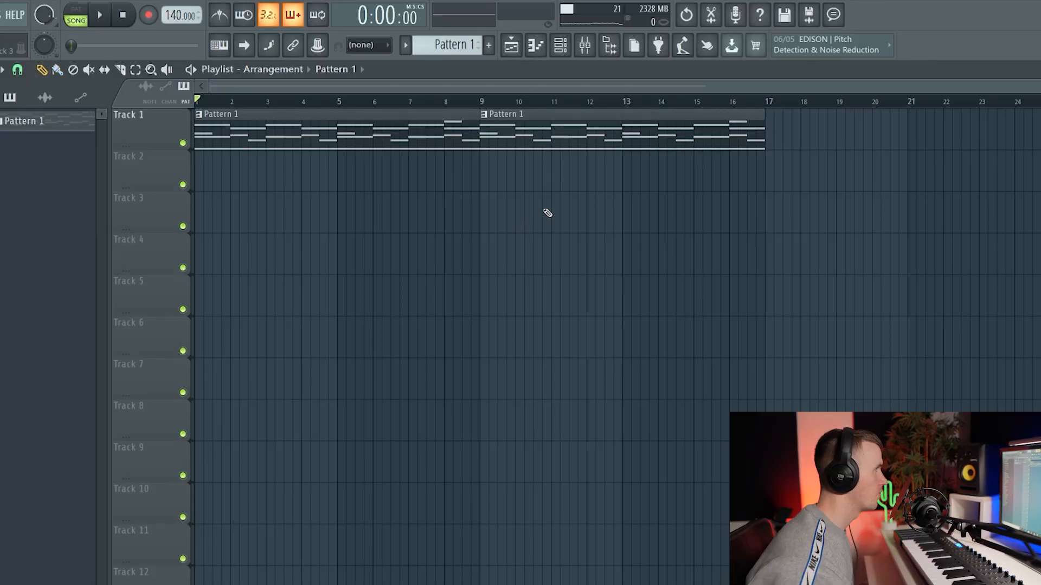
Split Pattern 1 by channel into separate Arcade and Kontakt patterns
{"action": "left_click", "coordinate": [405, 46]}
{"action": "left_click", "coordinate": [485, 261]}
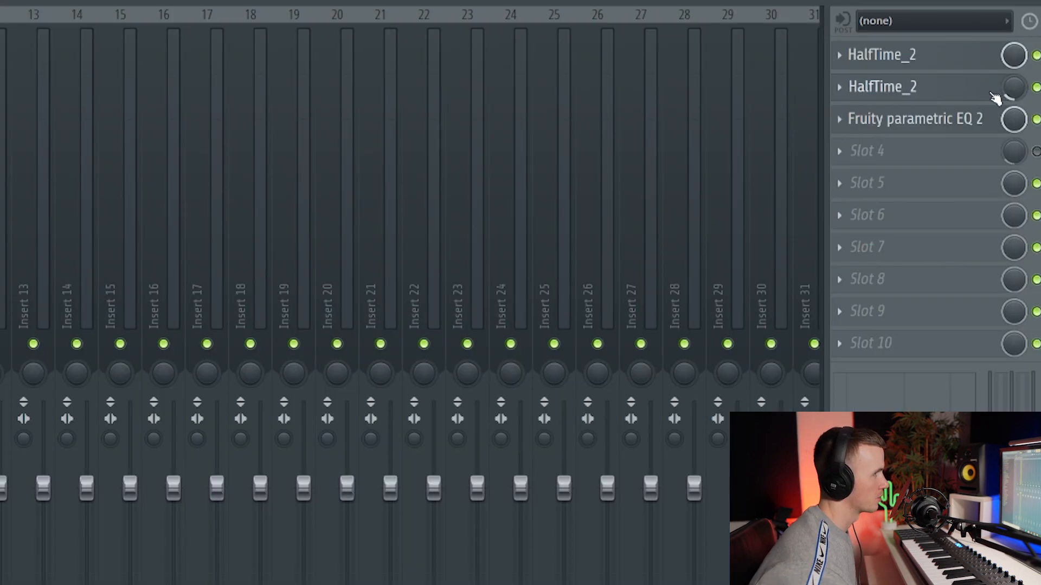
Create an automation clip for the mix level of the second HalfTime_2 on Insert 1 and show the playlist
{"action": "right_click", "coordinate": [1012, 87]}
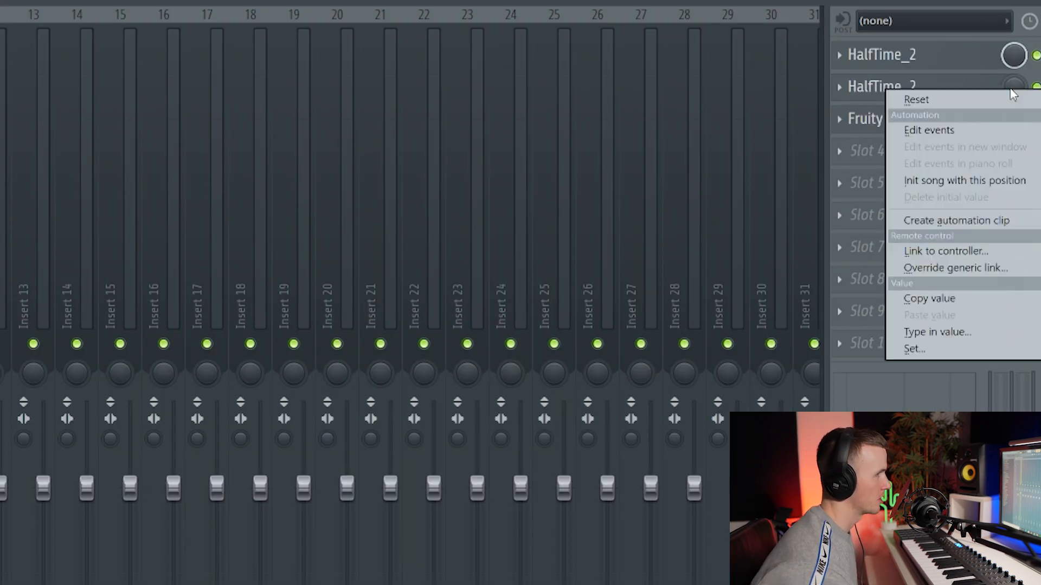
{"action": "left_click", "coordinate": [976, 218]}
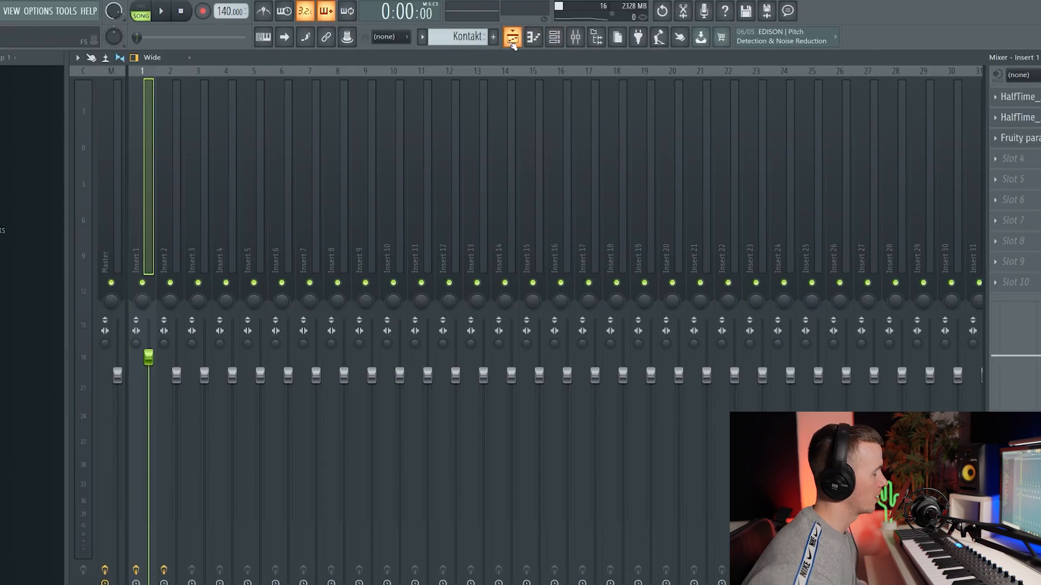
{"action": "left_click", "coordinate": [513, 42]}
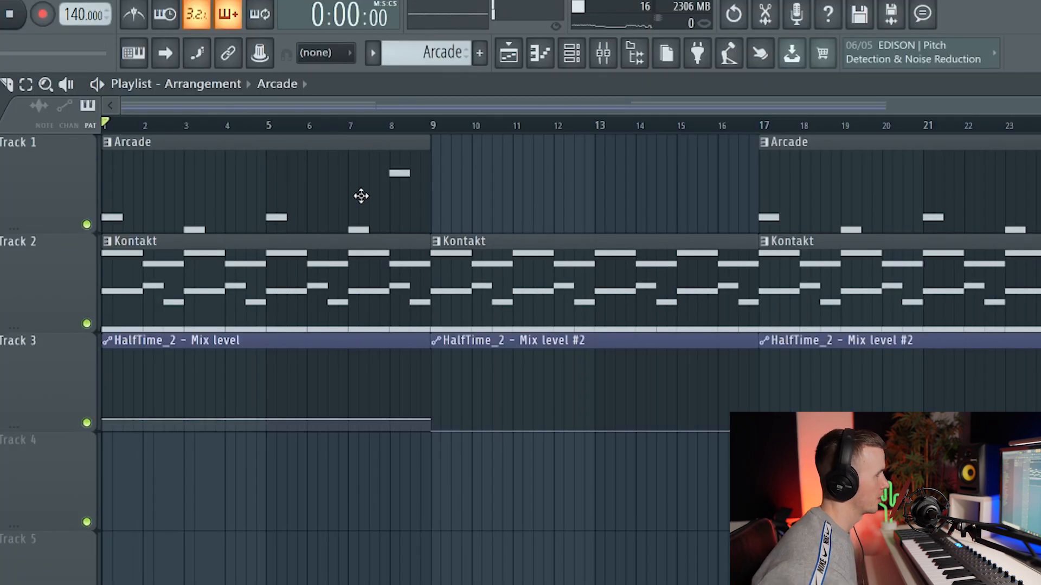
Review the arrangement's sections at bars 1 and 9, highlighting the Kontakt and HalfTime clips at bar 9, and play it back
{"action": "left_click_drag", "start_coordinate": [362, 200], "coordinate": [242, 392]}
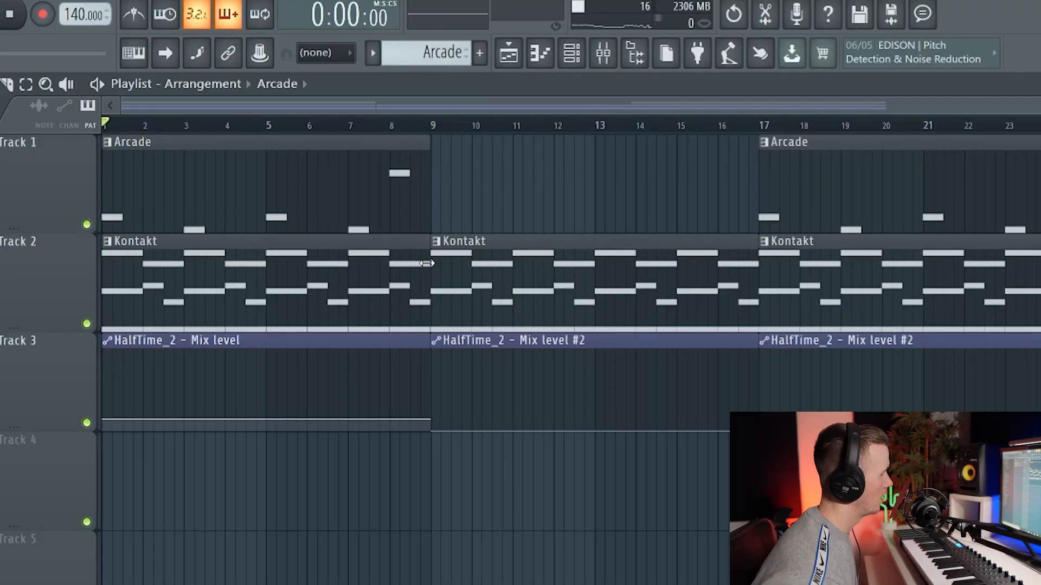
{"action": "left_click_drag", "start_coordinate": [519, 218], "coordinate": [564, 372]}
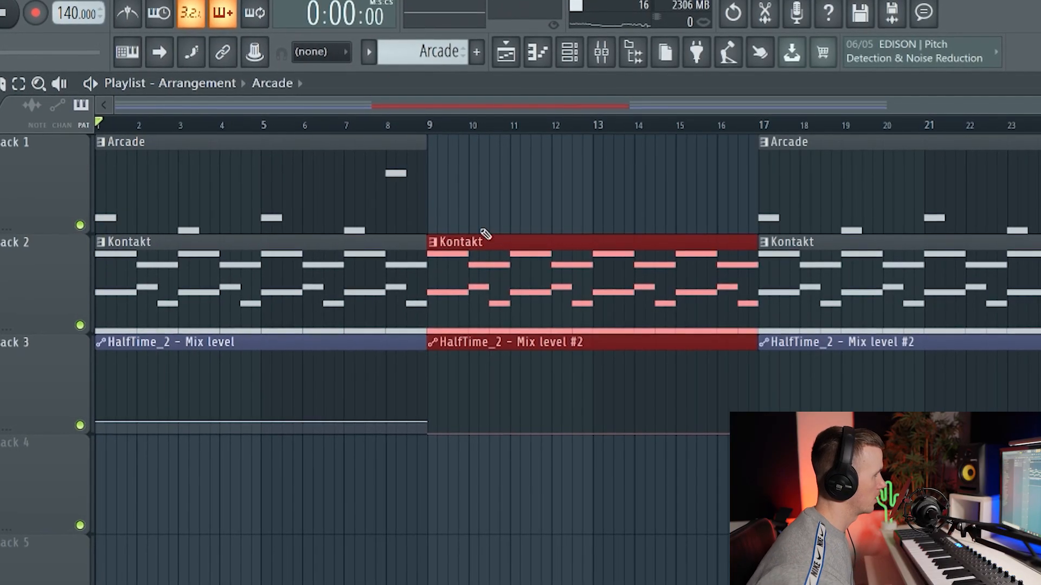
{"action": "key", "text": "space"}
{"action": "left_click", "coordinate": [513, 187], "text": "ctrl"}
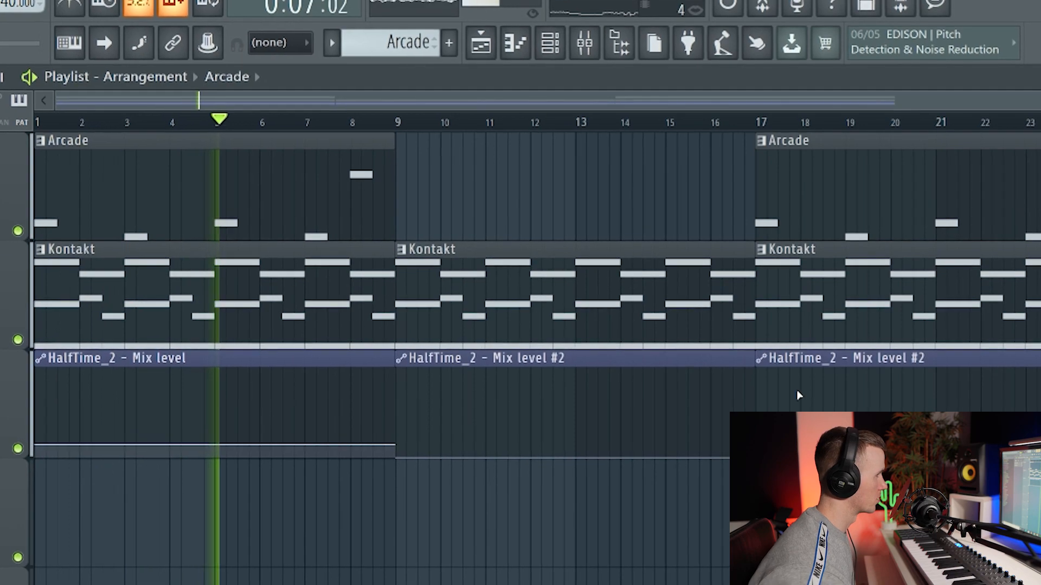
{"action": "scroll", "coordinate": [796, 392], "scroll_direction": "down", "scroll_amount": 1}
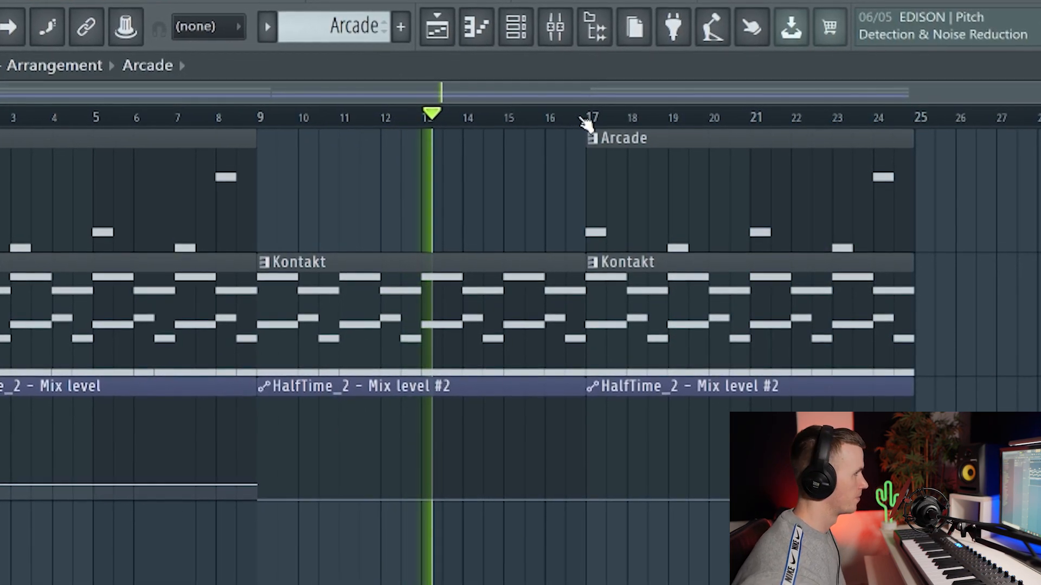
Move all clips from bar 9 onward two bars later so the second section starts at bar 11
{"action": "left_click_drag", "start_coordinate": [358, 141], "coordinate": [775, 499]}
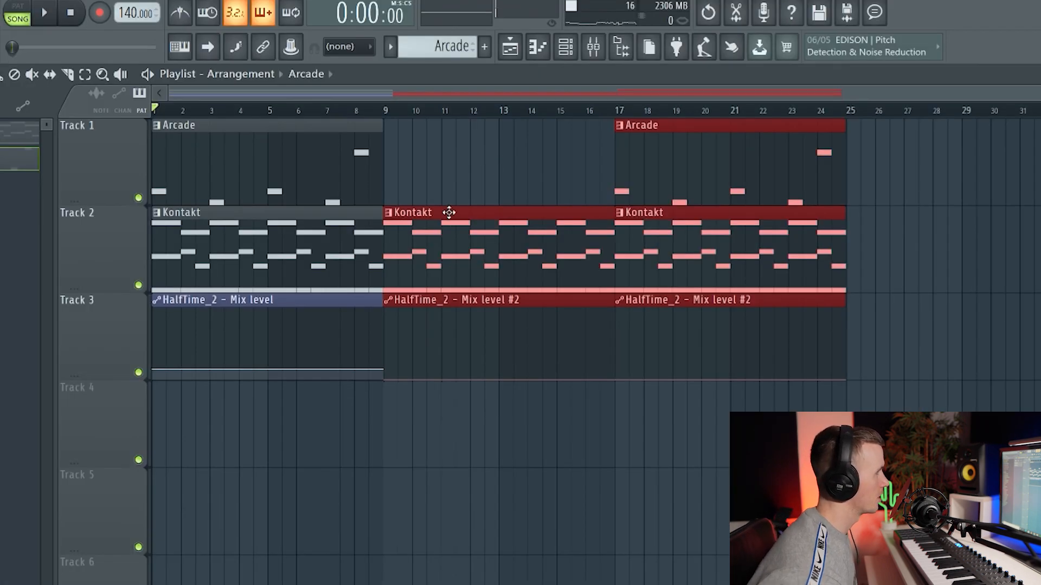
{"action": "left_click_drag", "start_coordinate": [453, 212], "coordinate": [479, 186]}
{"action": "left_click", "coordinate": [362, 130]}
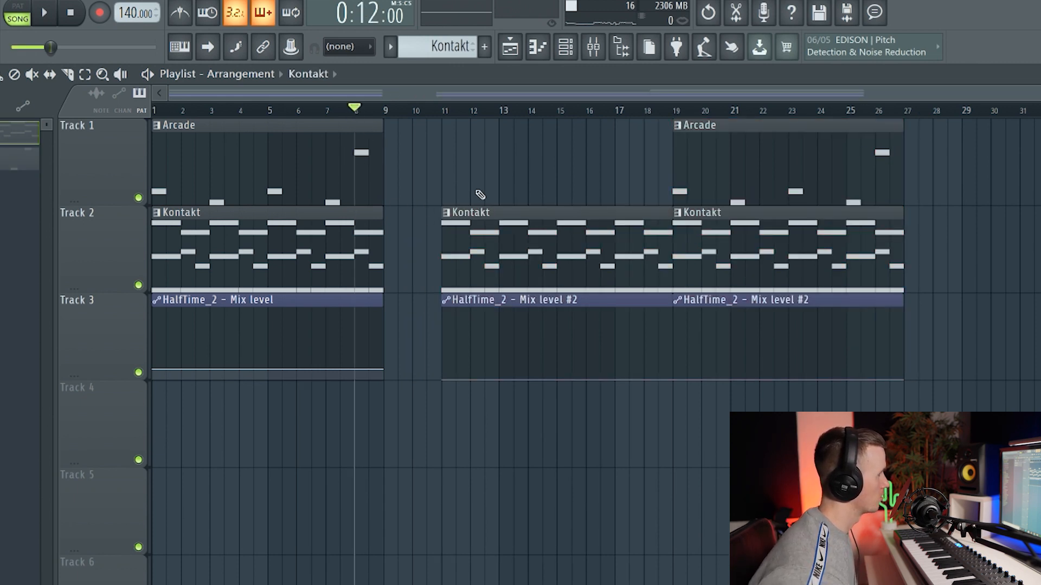
Play the arrangement and move the last section's Arcade, Kontakt and HalfTime clips two bars later to start at bar 21
{"action": "key", "text": "space"}
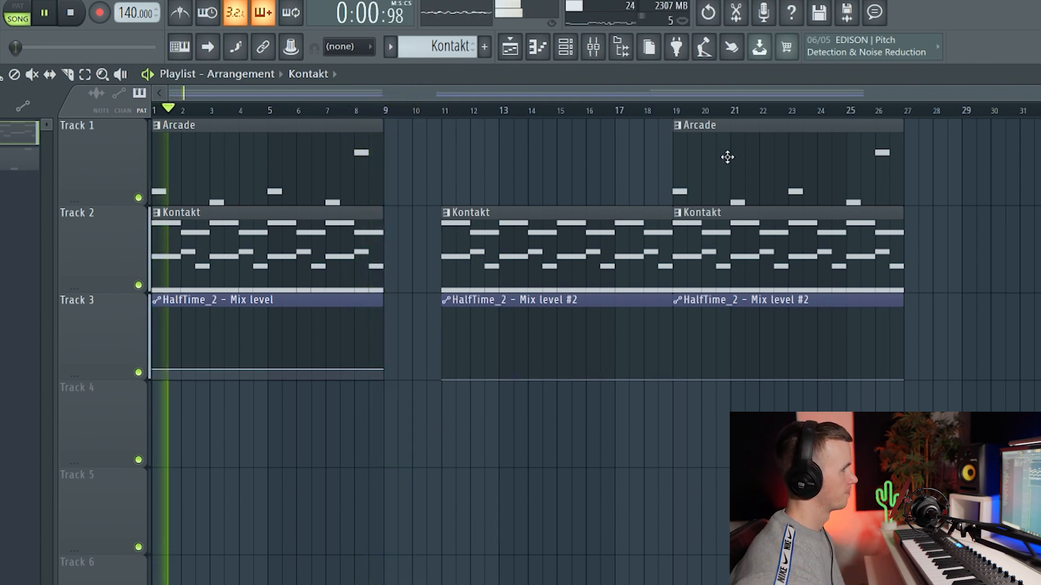
{"action": "left_click_drag", "start_coordinate": [705, 175], "coordinate": [773, 325]}
{"action": "left_click_drag", "start_coordinate": [738, 231], "coordinate": [796, 232]}
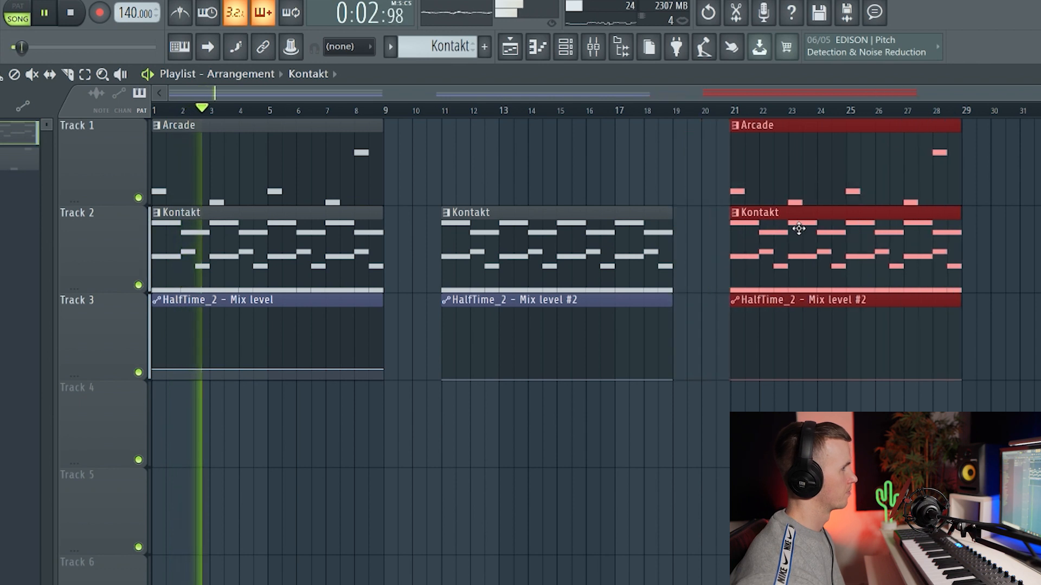
{"action": "left_click", "coordinate": [695, 193]}
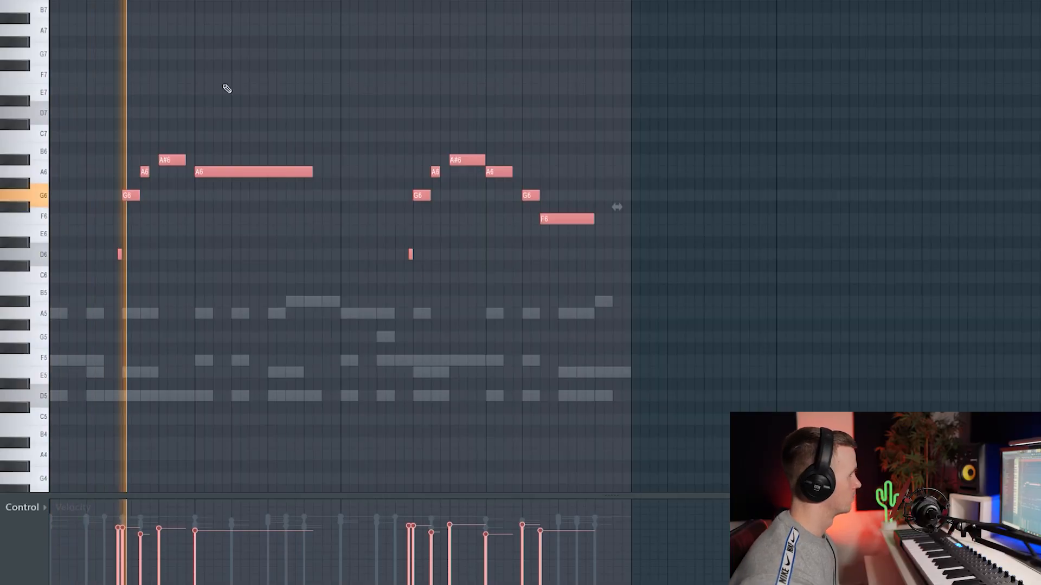
Duplicate all the melody notes in place and transpose the copies down one octave
{"action": "left_click", "coordinate": [240, 169], "text": "shift"}
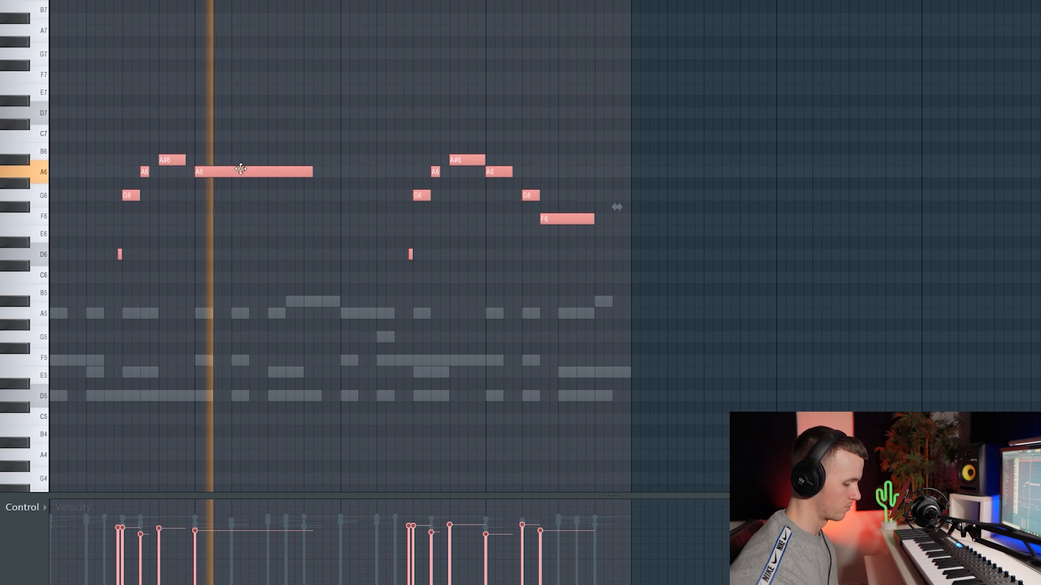
{"action": "key", "text": "ctrl+Down"}
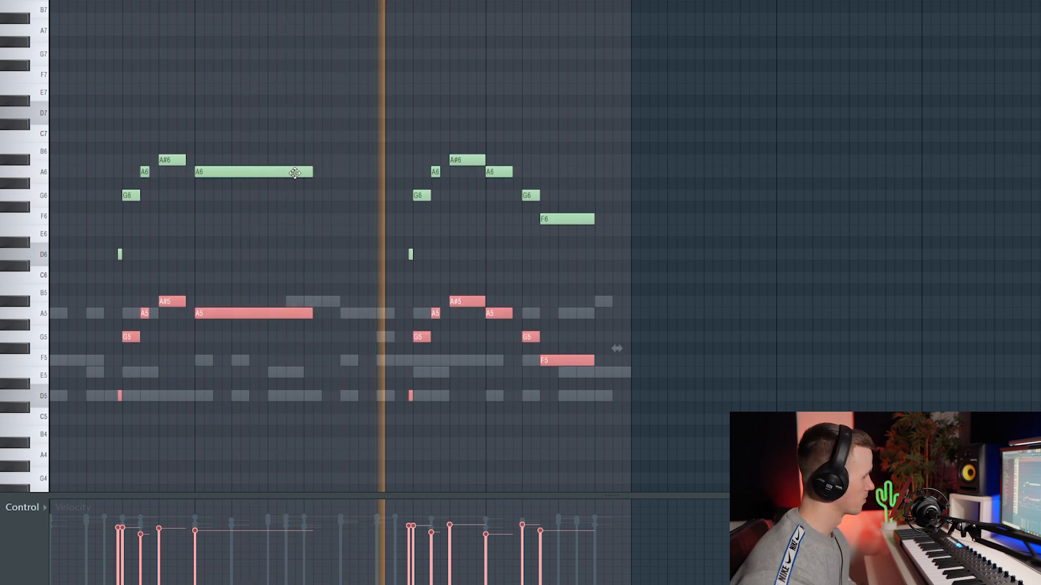
{"action": "left_click", "coordinate": [342, 128], "text": "ctrl"}
{"action": "scroll", "coordinate": [341, 128], "scroll_direction": "down", "scroll_amount": 2}
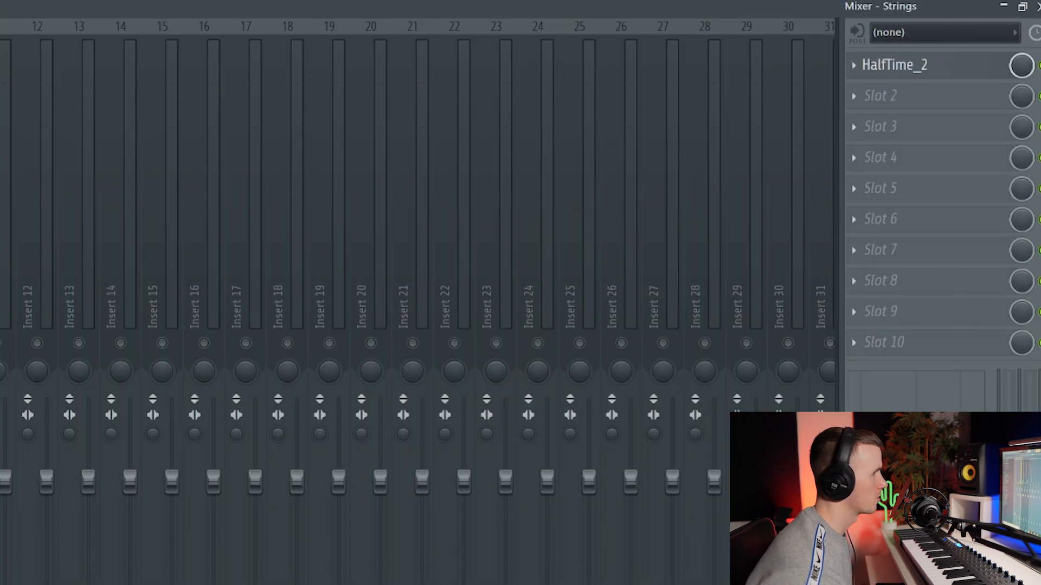
Open the effect plugin selection for slot 2 on the Strings mixer channel
{"action": "left_click", "coordinate": [933, 97]}
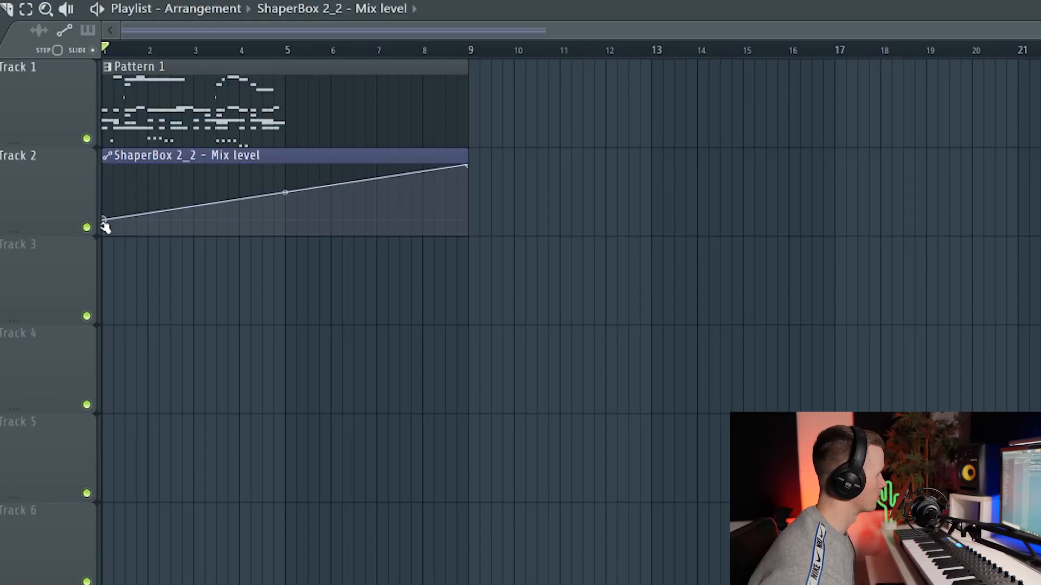
Shape the ShaperBox 2_2 mix level automation to stay at zero through bar 1 and jump to full at bar 2, then play it
{"action": "left_click", "coordinate": [188, 262]}
{"action": "mouse_move", "coordinate": [149, 189]}
{"action": "left_mouse_down"}
{"action": "mouse_move", "coordinate": [126, 150]}
{"action": "mouse_move", "coordinate": [135, 148]}
{"action": "mouse_move", "coordinate": [140, 190]}
{"action": "mouse_move", "coordinate": [162, 185]}
{"action": "left_mouse_up"}
{"action": "key", "text": "space"}
{"action": "key", "text": "space"}
{"action": "key", "text": "space"}
{"action": "key", "text": "space"}
{"action": "key", "text": "space"}
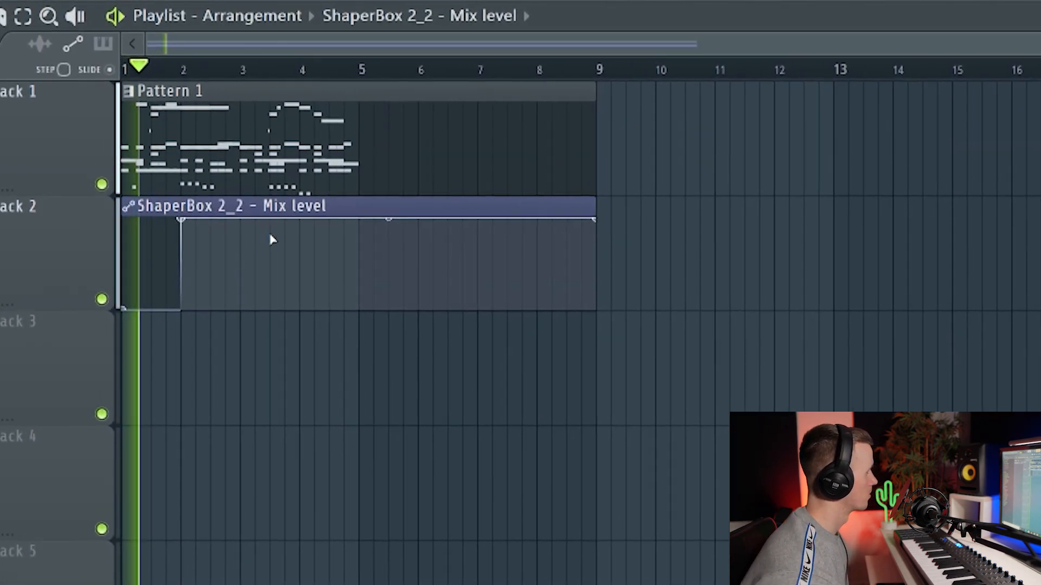
Add an automation point that drops the ShaperBox mix level to zero at bar 3 and lower the end point to zero
{"action": "right_click", "coordinate": [240, 252]}
{"action": "left_click_drag", "start_coordinate": [239, 252], "coordinate": [243, 314]}
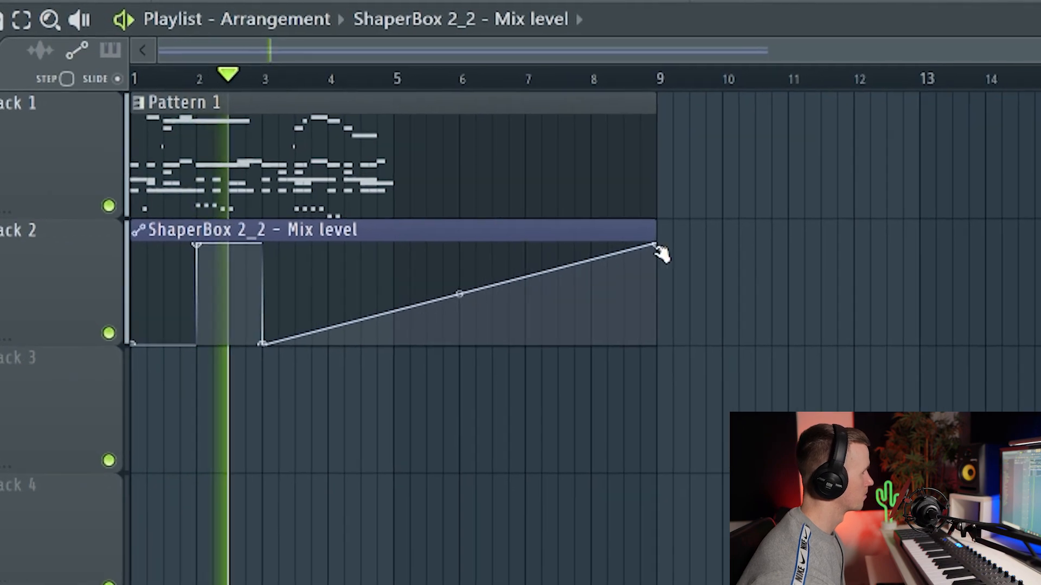
{"action": "left_click_drag", "start_coordinate": [641, 237], "coordinate": [644, 363]}
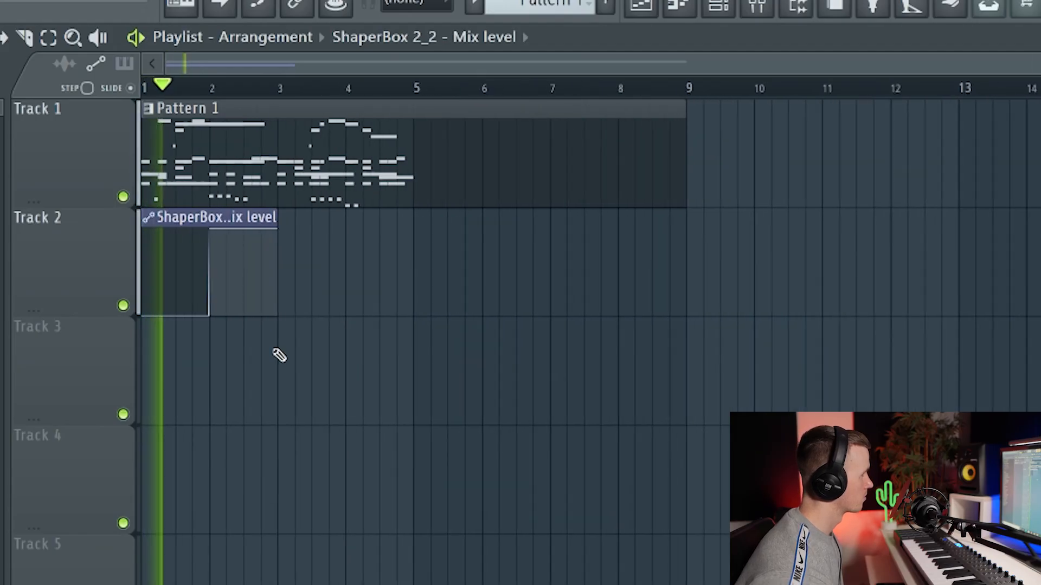
Place a copy of the two-bar ShaperBox mix level clip on Track 2 at bar 3, covering bars 3 and 4
{"action": "left_click", "coordinate": [416, 216]}
{"action": "left_click_drag", "start_coordinate": [415, 216], "coordinate": [331, 204]}
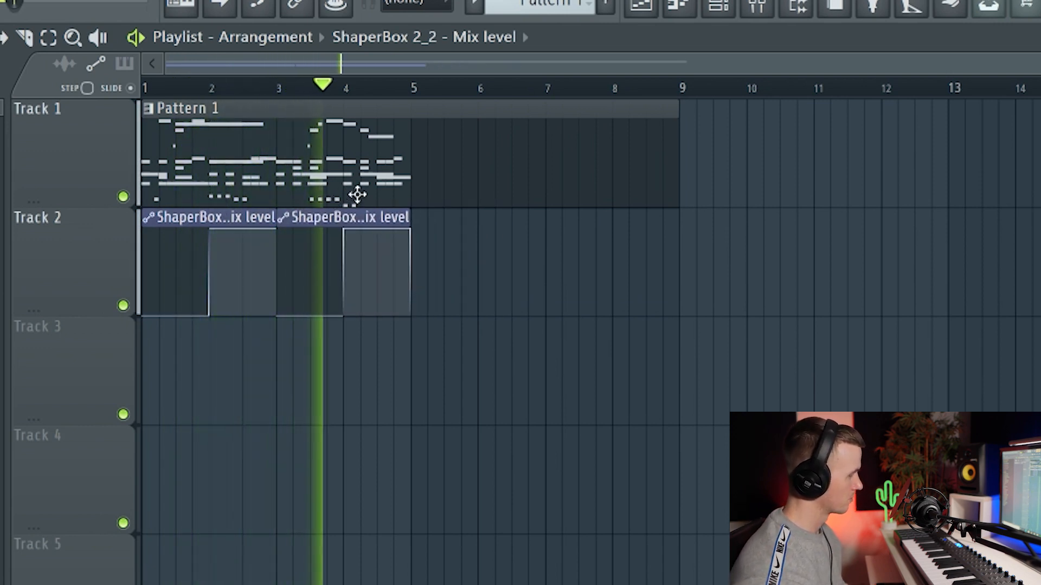
Erase unwanted notes from the low D3 line, including the low-velocity second-to-last D3 note
{"action": "right_click", "coordinate": [413, 126]}
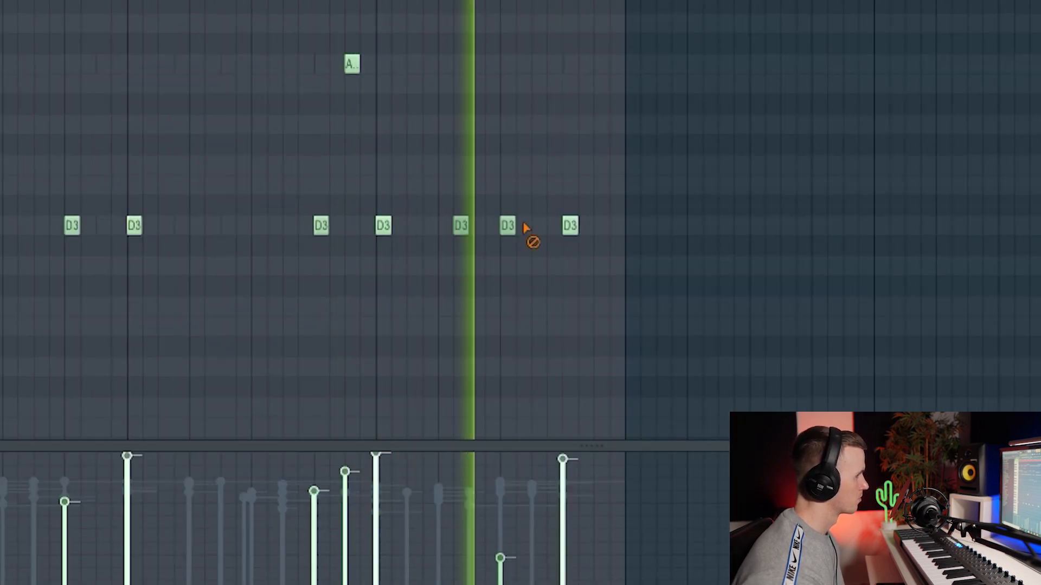
{"action": "right_click", "coordinate": [507, 226]}
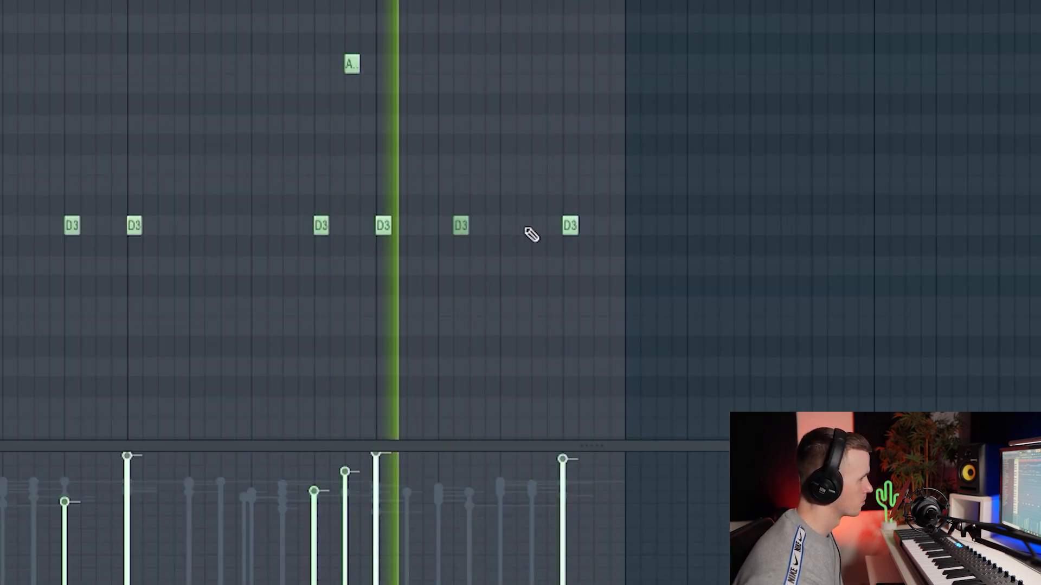